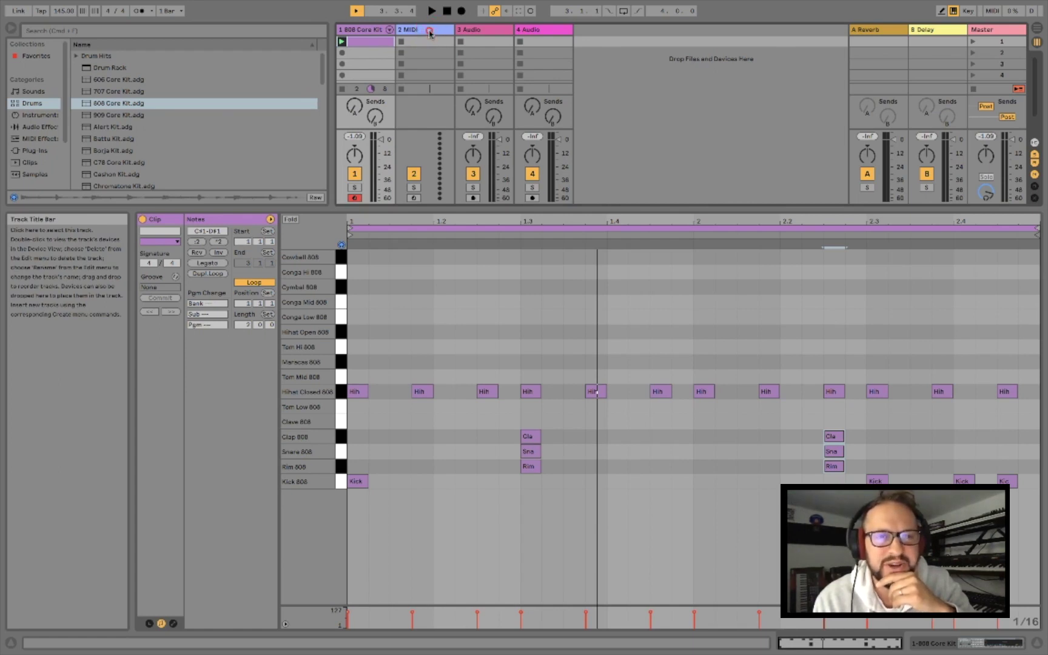
- Load the Grand Piano preset from the Piano & Keys sounds onto the empty second MIDI track
left_click(430, 31)
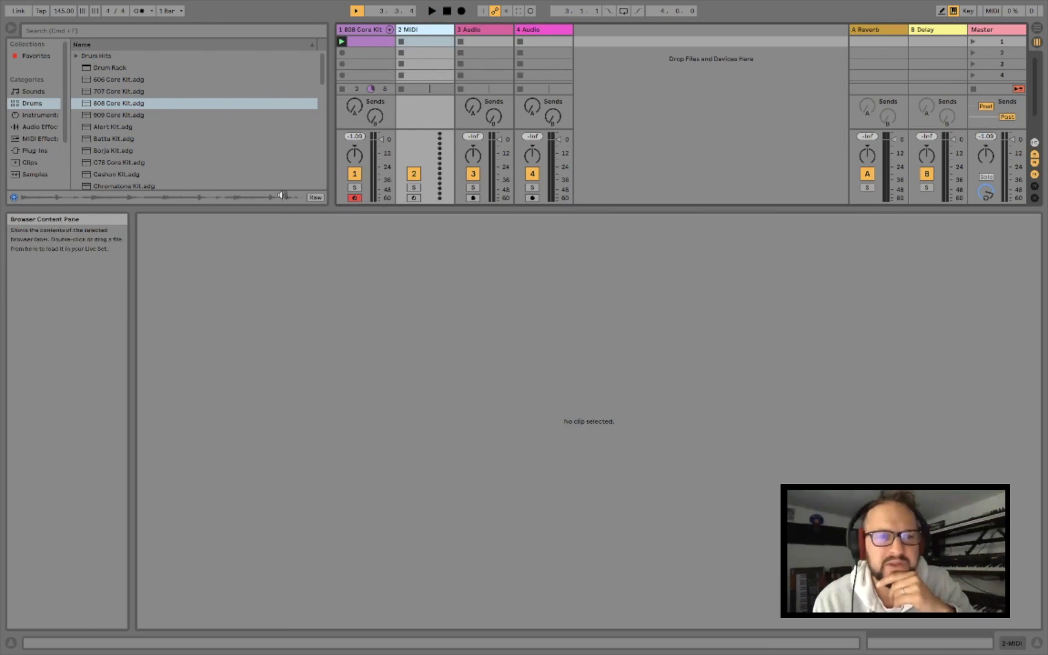
left_click_drag(287, 207, 288, 302)
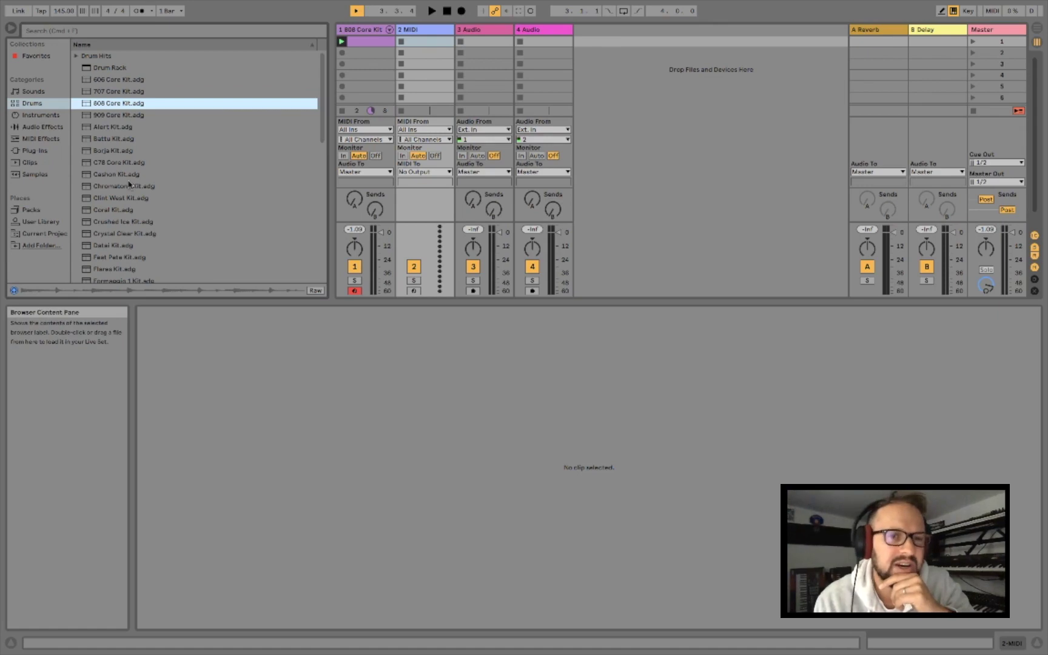
scroll(129, 184, "down", 3)
scroll(128, 182, "up", 3)
left_click(40, 93)
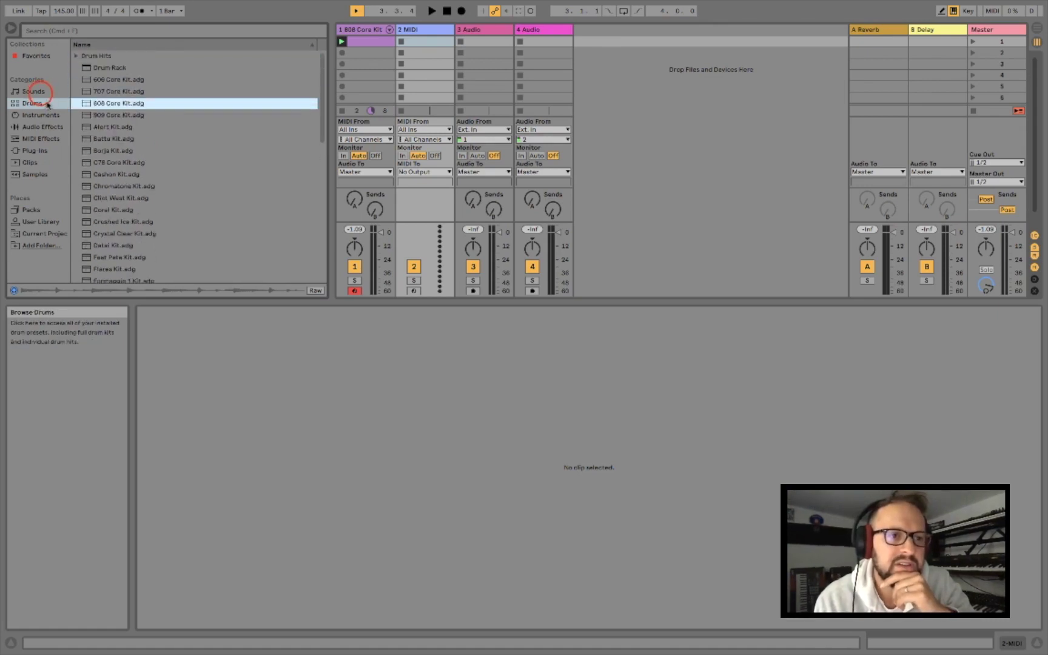
left_click(37, 91)
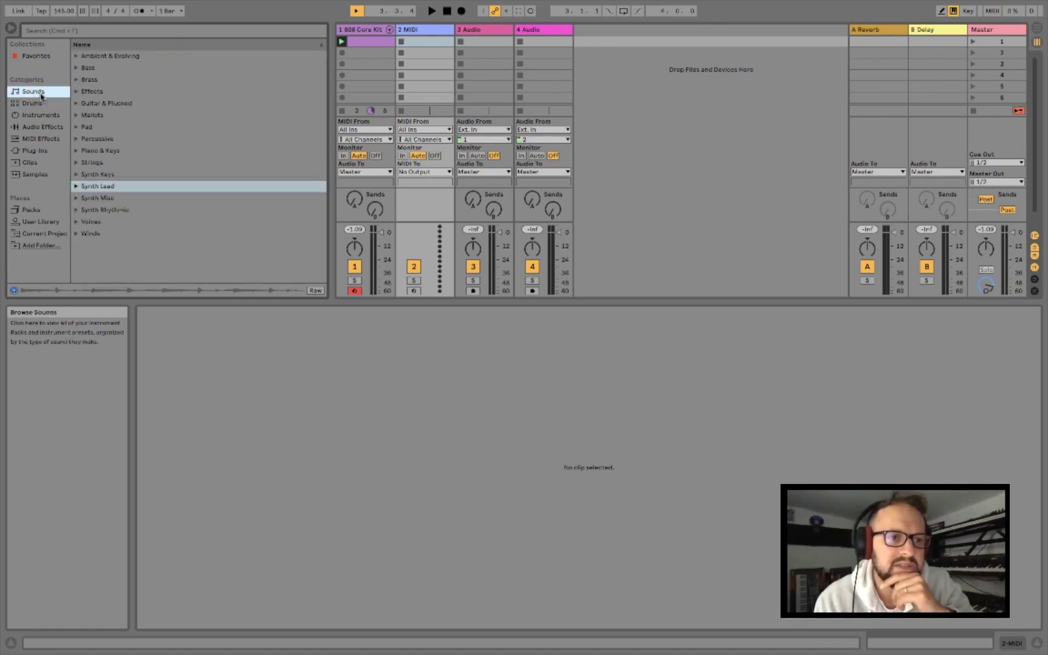
left_click(76, 152)
scroll(142, 241, "down", 5)
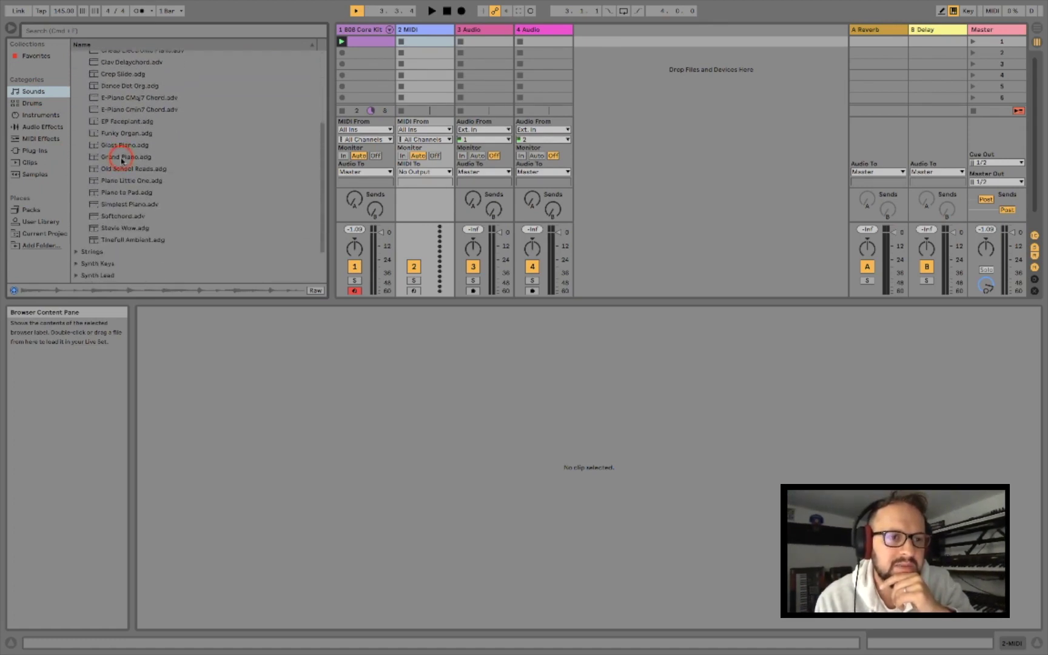
left_click(122, 159)
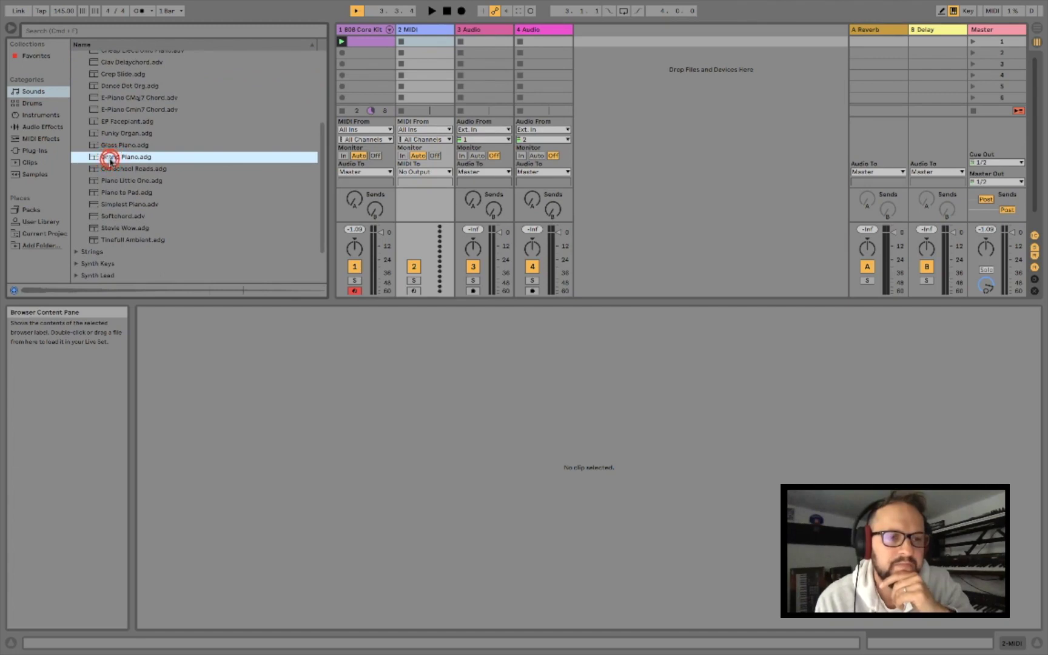
left_click(414, 31)
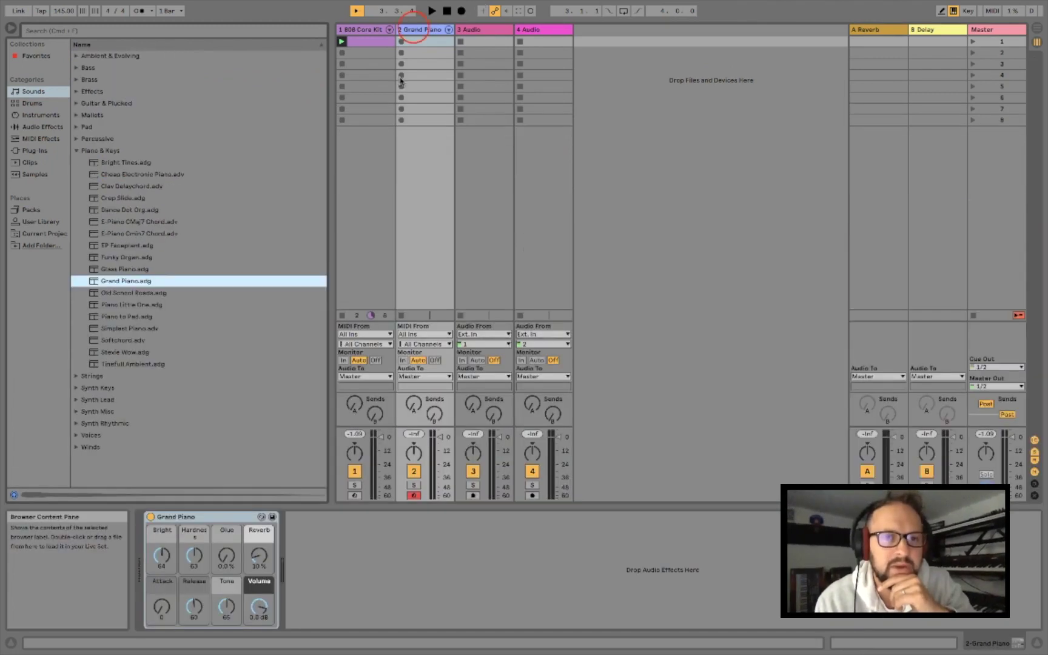
left_click(414, 30)
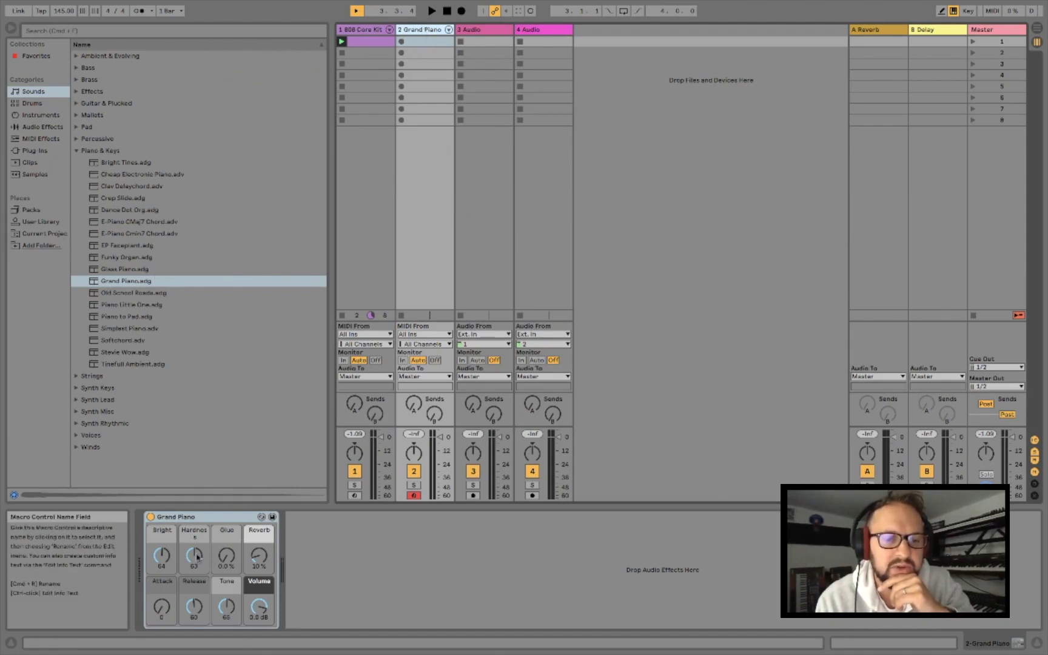
- Create an empty MIDI clip in the Grand Piano track's first slot and audition some piano keys below C3
double_click(417, 41)
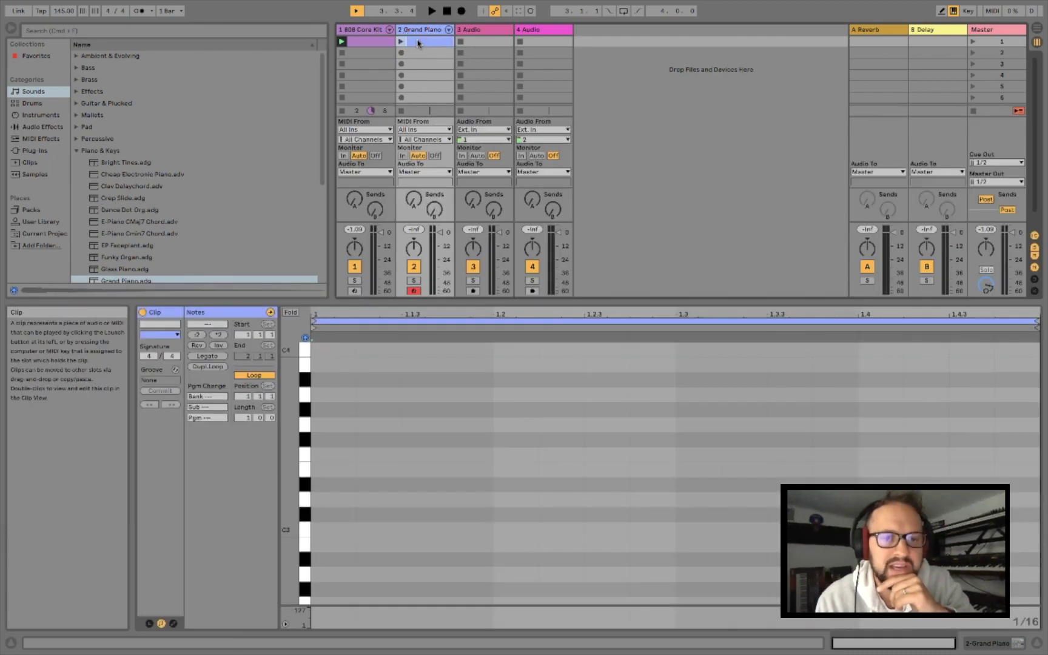
left_click(305, 578)
mouse_move(305, 579)
left_mouse_down()
mouse_move(306, 495)
mouse_move(308, 562)
left_mouse_up()
left_click(307, 552)
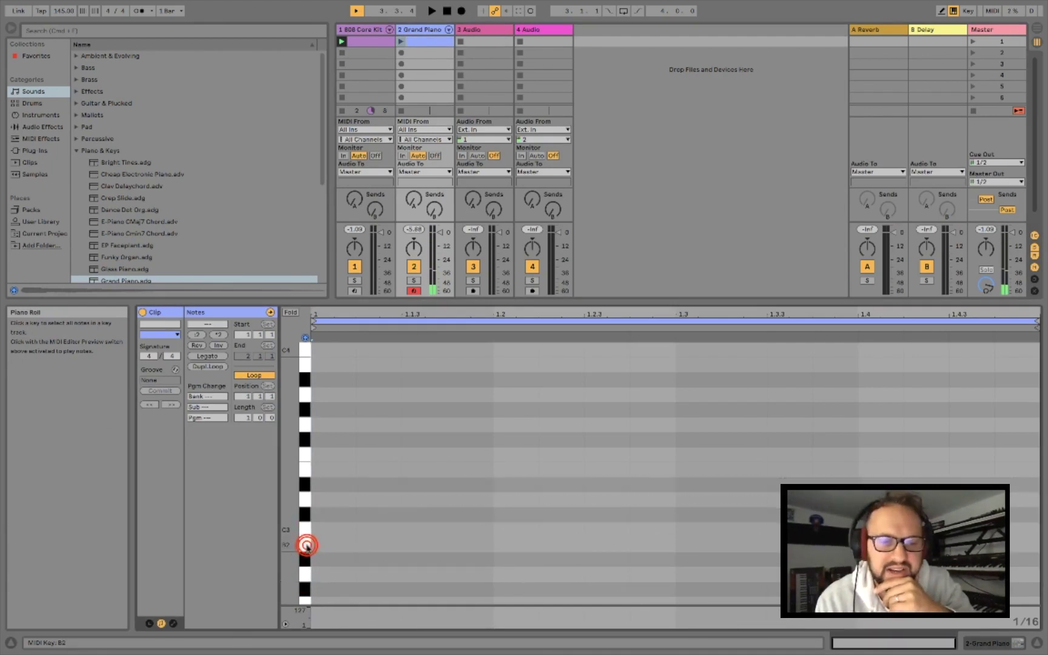
left_click(485, 313)
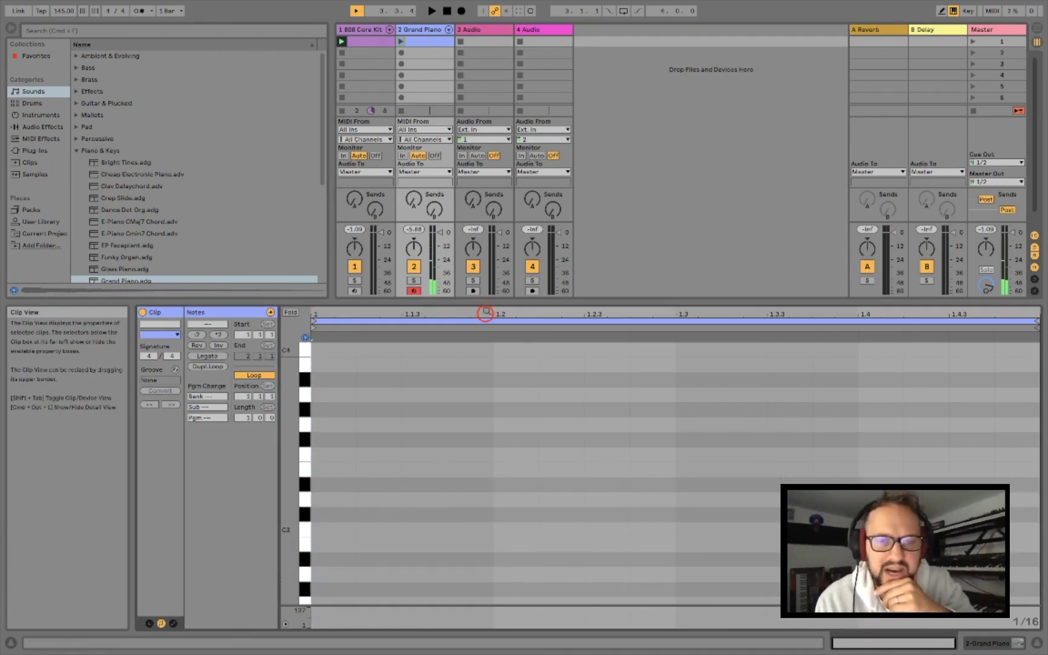
- Place C3, D3, E3 and D#3 on beats 1 to 4, with C3 two sixteenths long, and play the clip
double_click(318, 531)
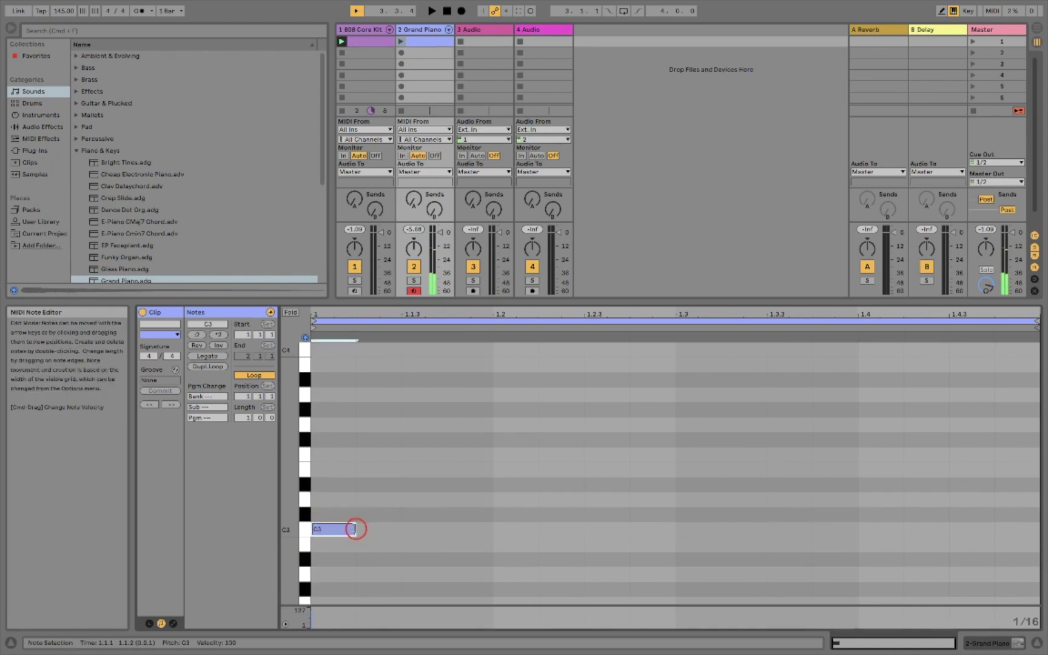
left_click_drag(355, 529, 400, 529)
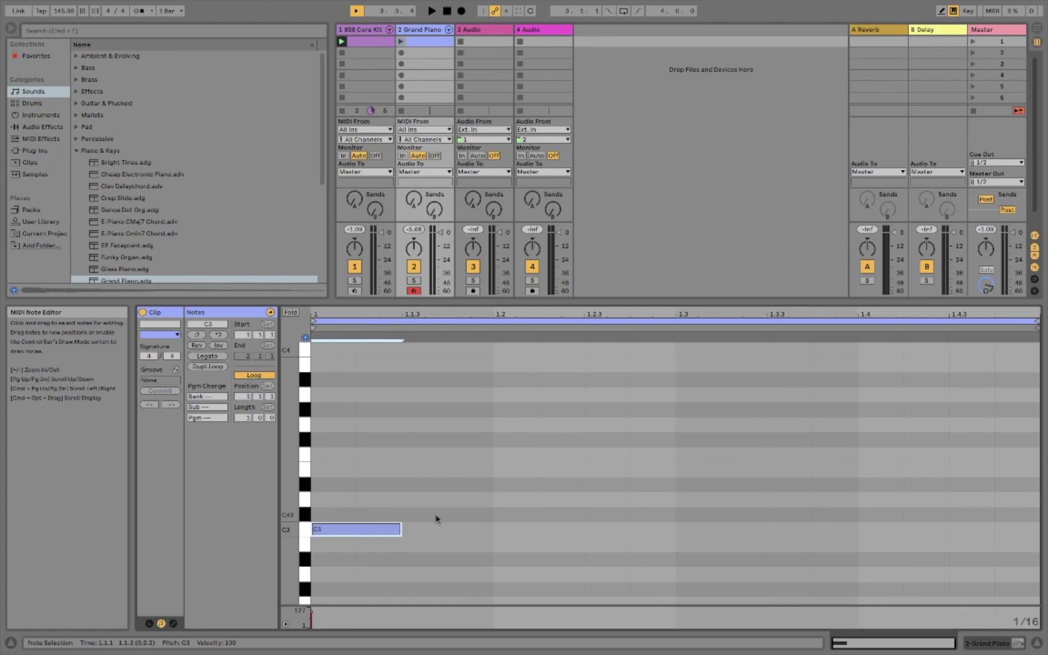
double_click(500, 503)
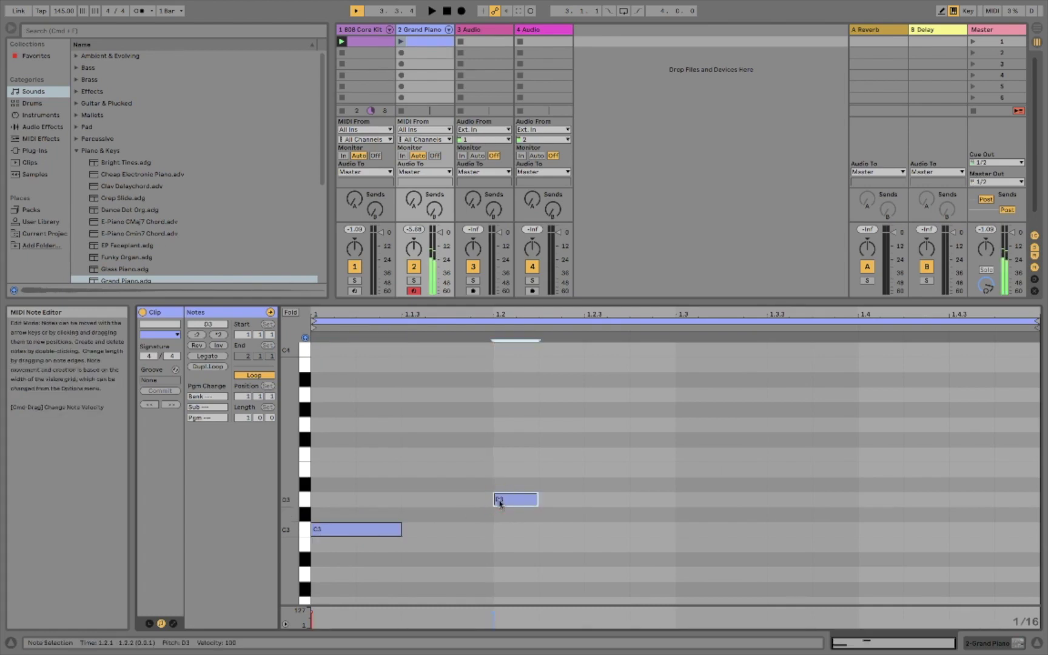
double_click(684, 470)
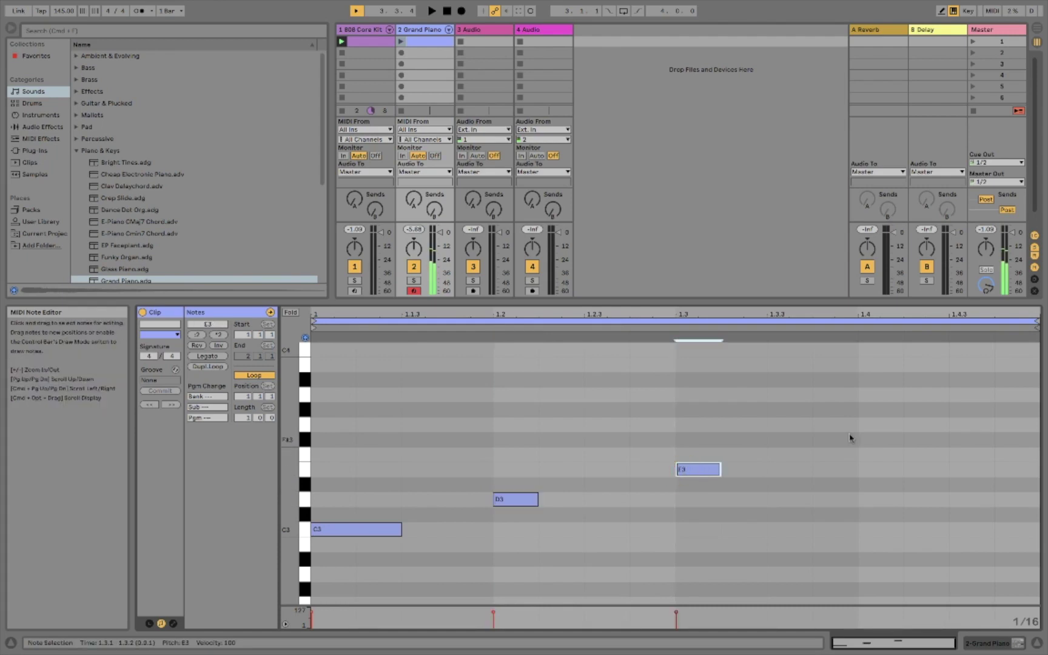
double_click(863, 483)
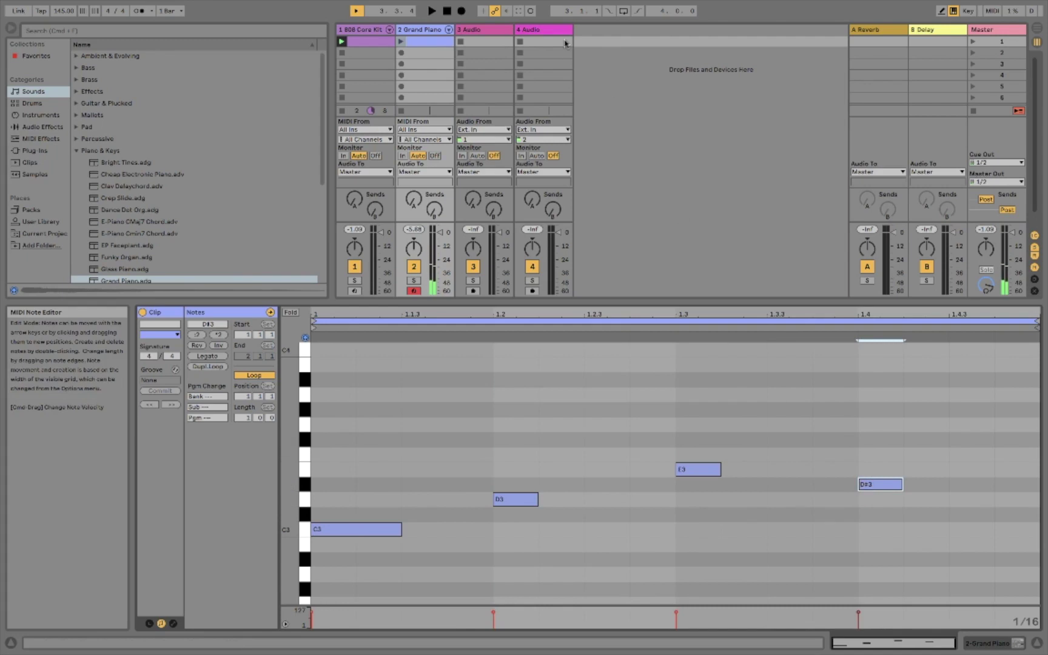
left_click(400, 43)
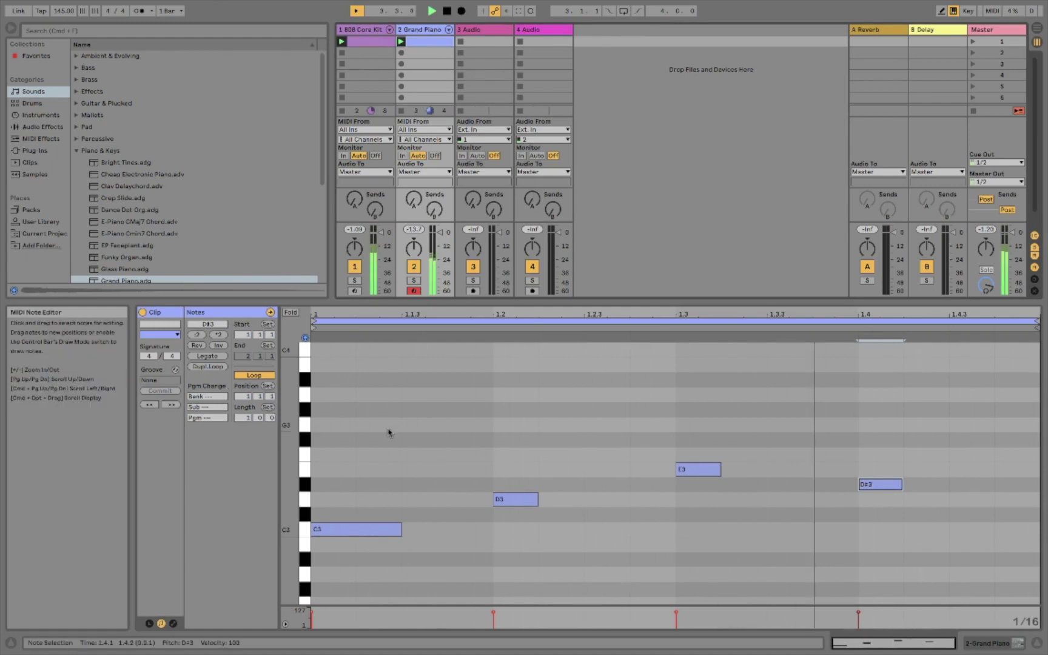
key("space")
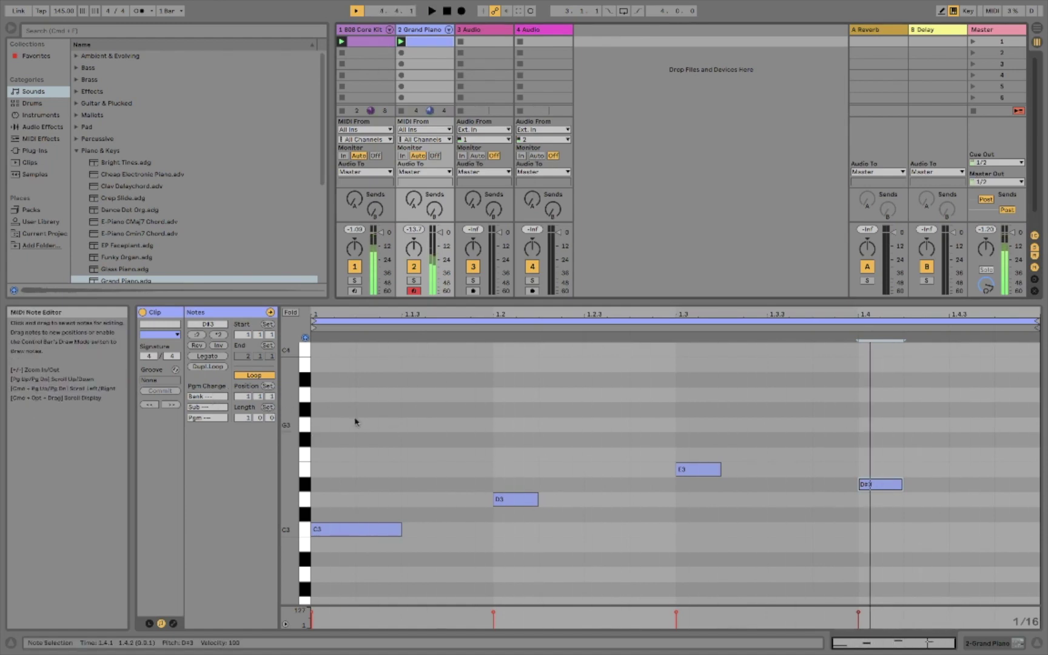
- Apply Legato to all four piano notes and play the clip with the drums
left_click_drag(324, 401, 938, 560)
left_click(204, 356)
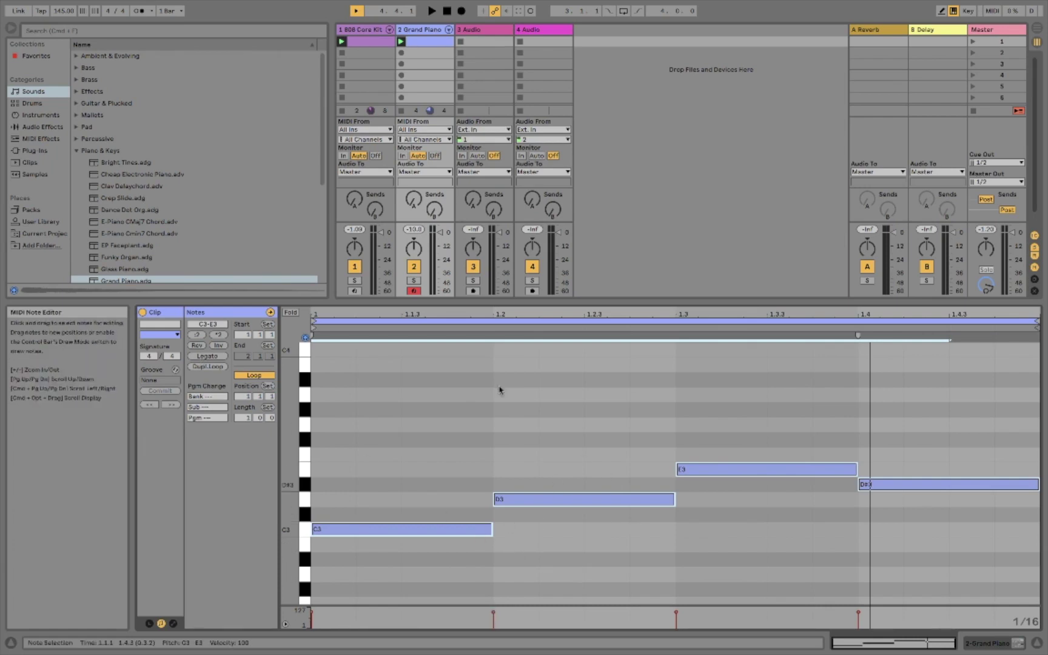
left_click(400, 41)
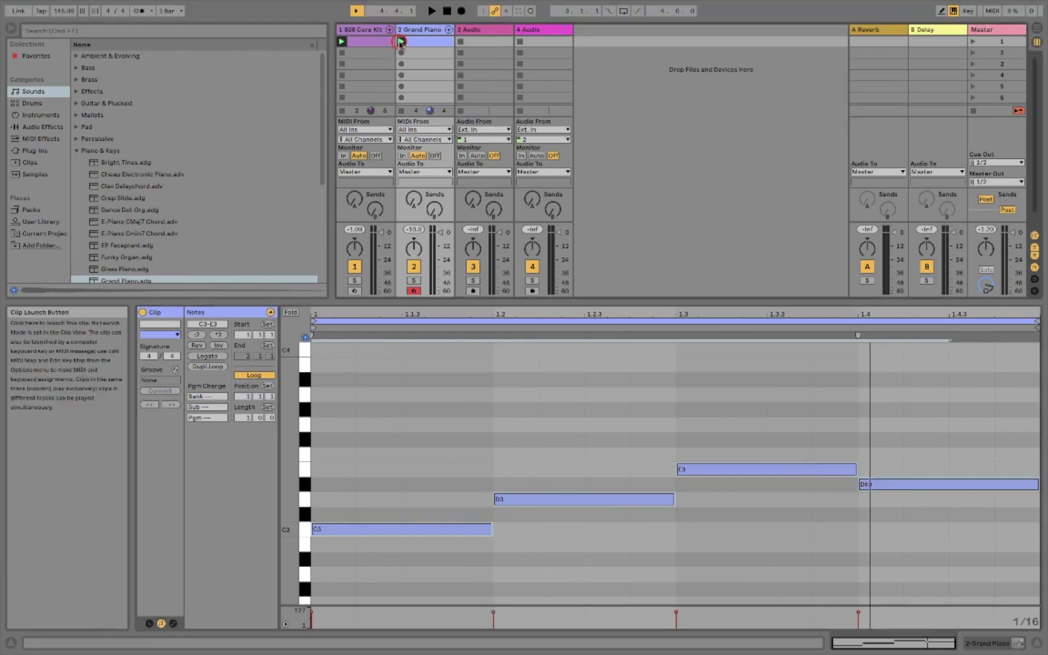
left_click(653, 311)
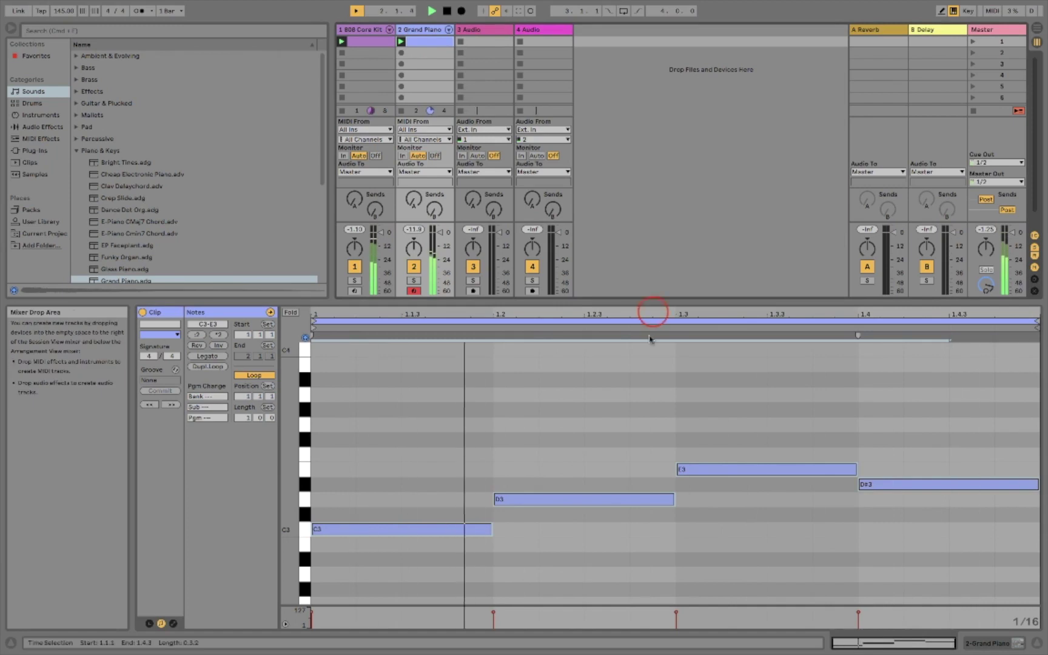
left_click(653, 312)
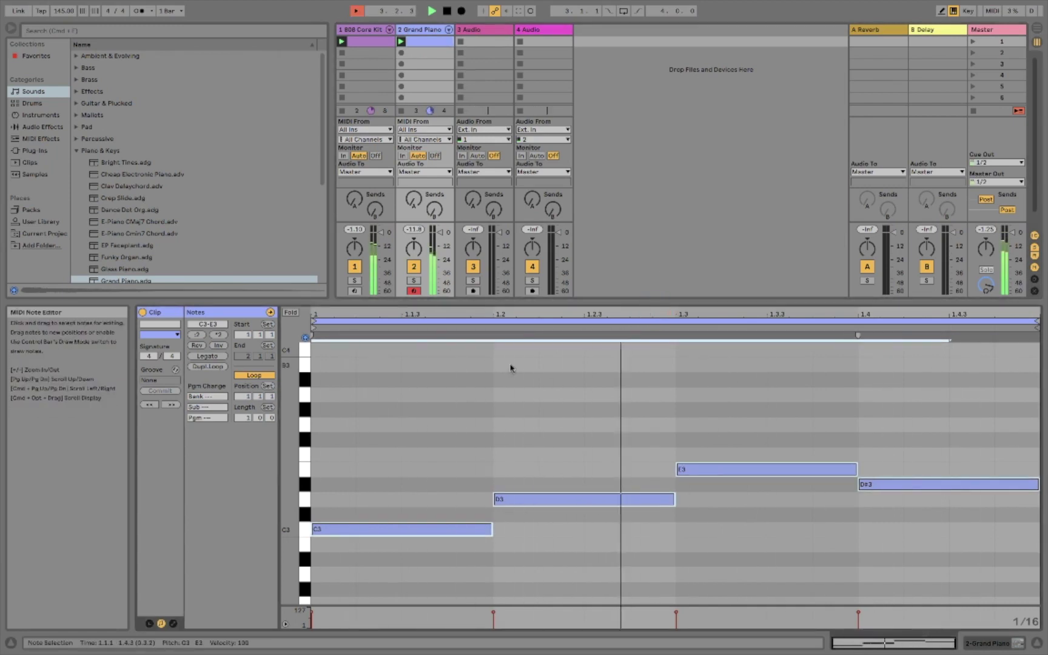
key("space")
- Compare the C3 and D3 pitches by auditioning their notes in the clip and alternating between their piano keys
left_click(519, 526)
left_click(517, 498)
left_click(519, 499)
left_click(432, 527)
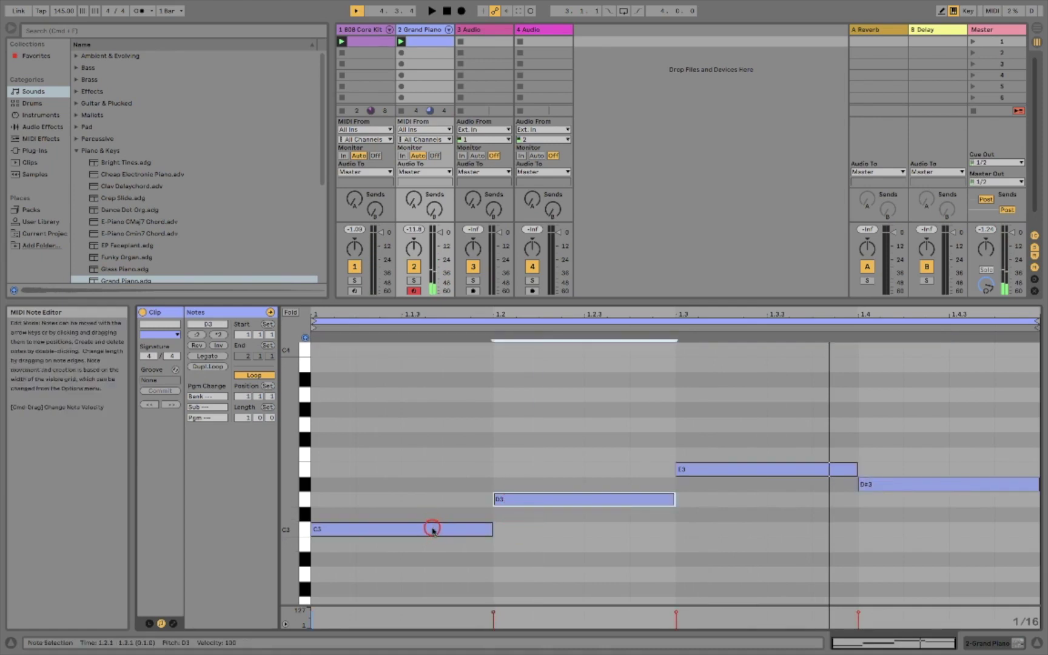
left_click(304, 500)
left_click(304, 500)
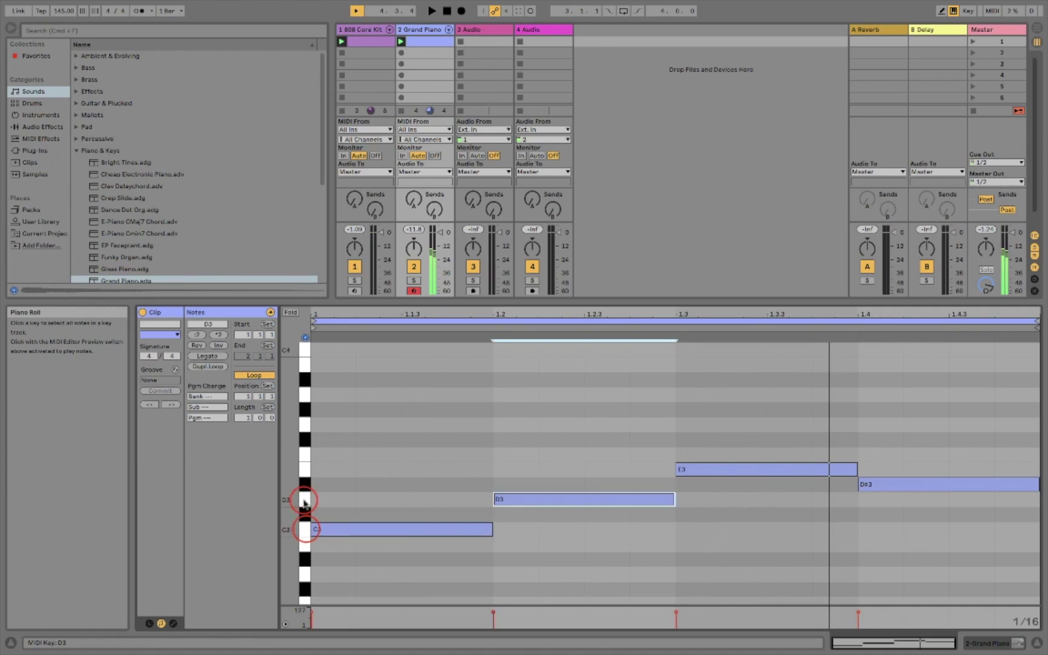
left_click(305, 530)
left_click(305, 501)
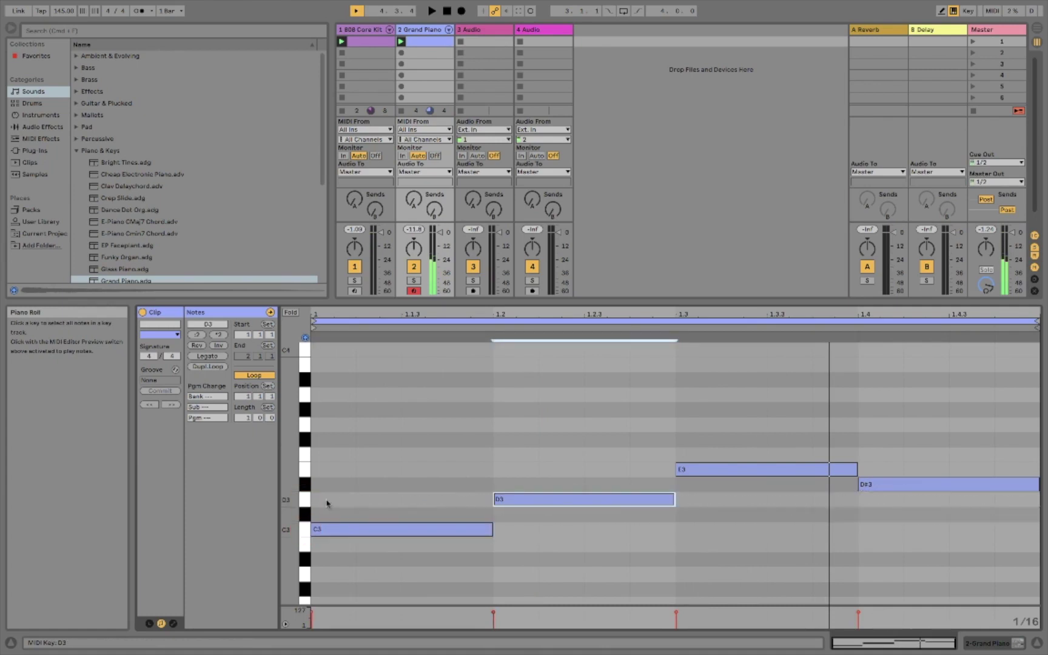
left_click(306, 529)
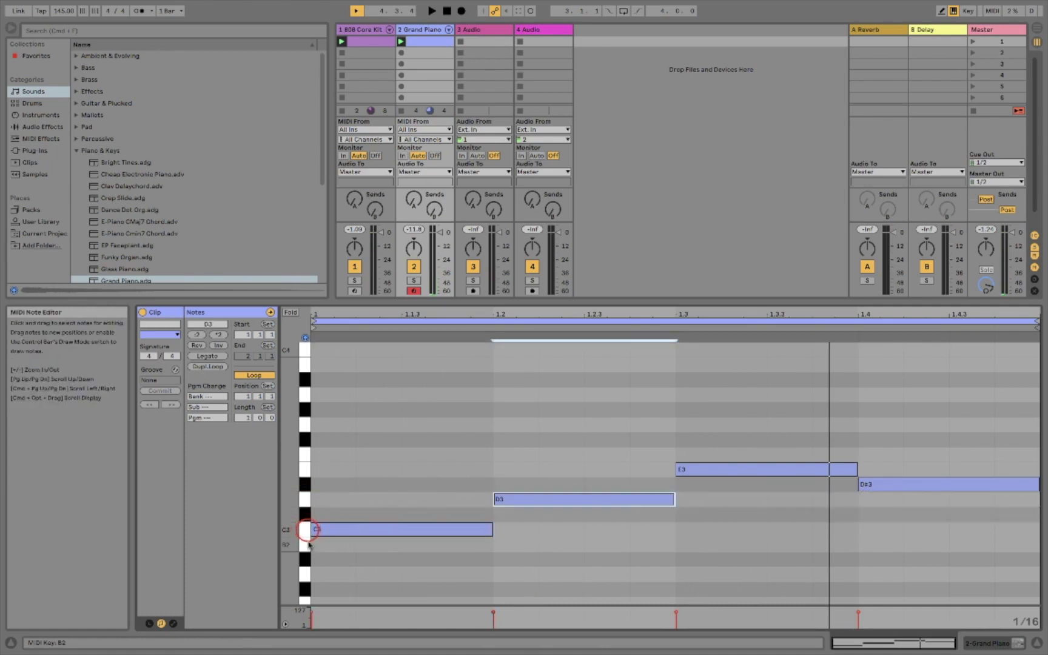
left_click(304, 501)
- Raise the second note from D3 by one semitone to D#3 and play the clip
left_click_drag(562, 471, 569, 541)
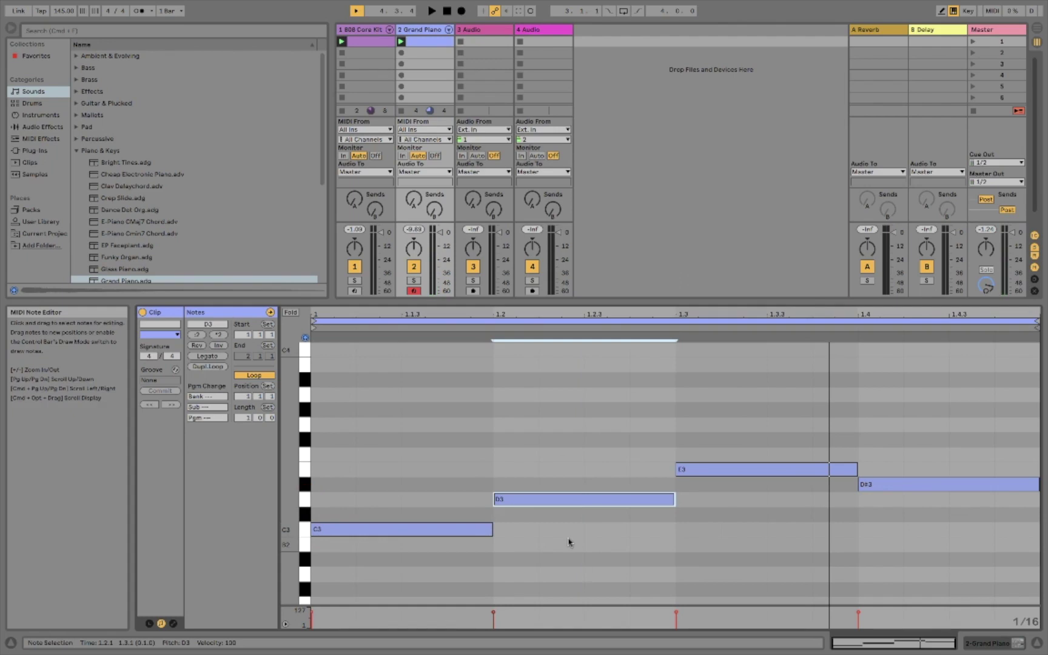
key("Up")
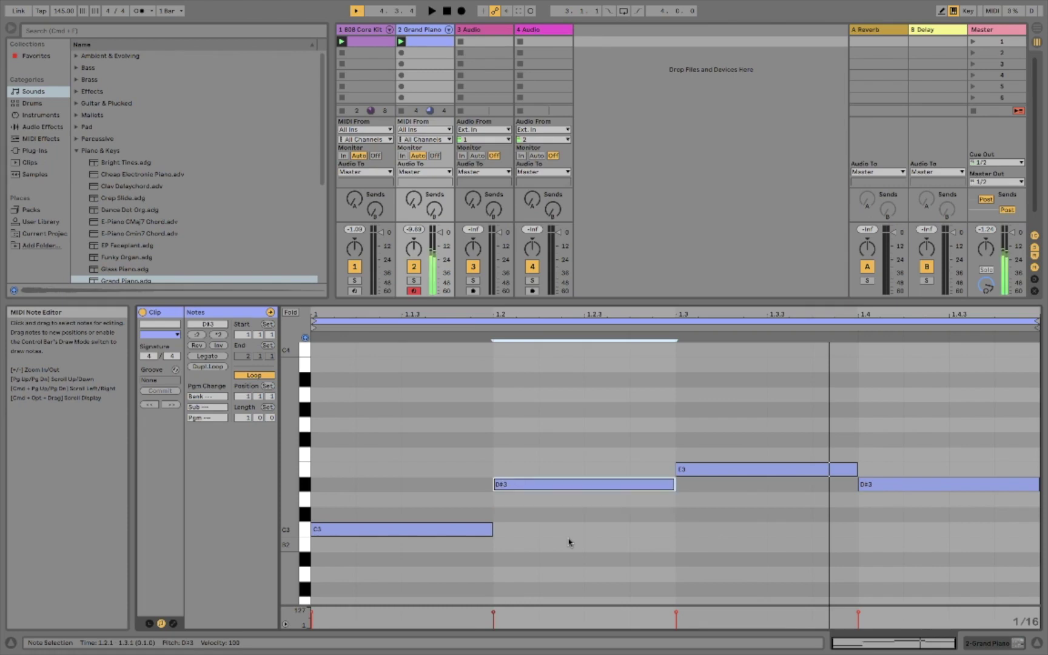
key("space")
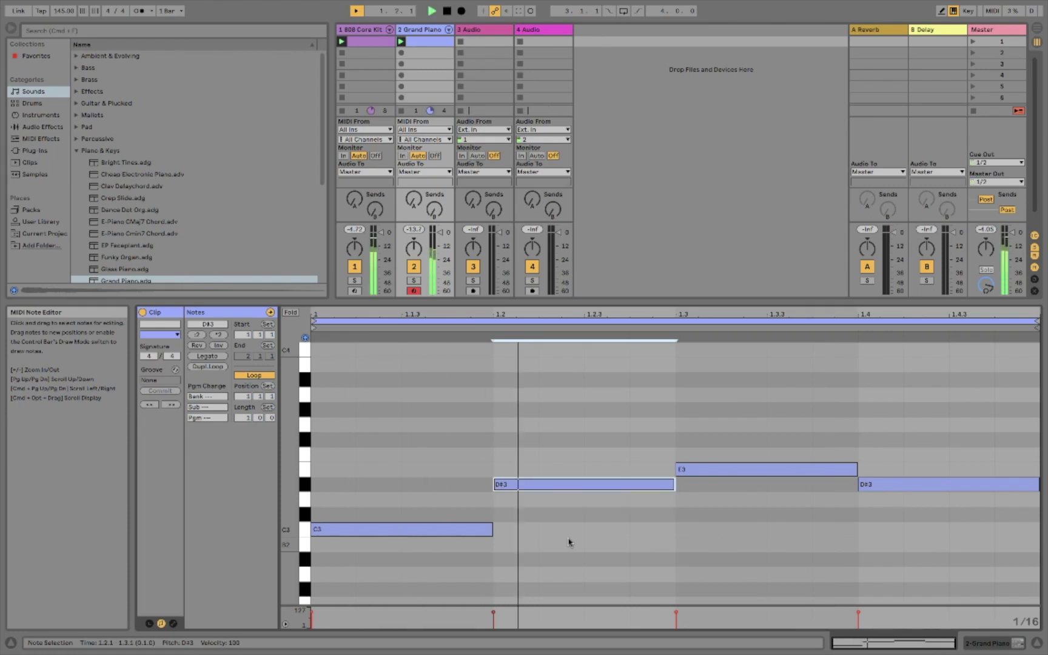
- Duplicate the piano loop to two bars and delete the E3 note in the first bar
left_click(741, 438)
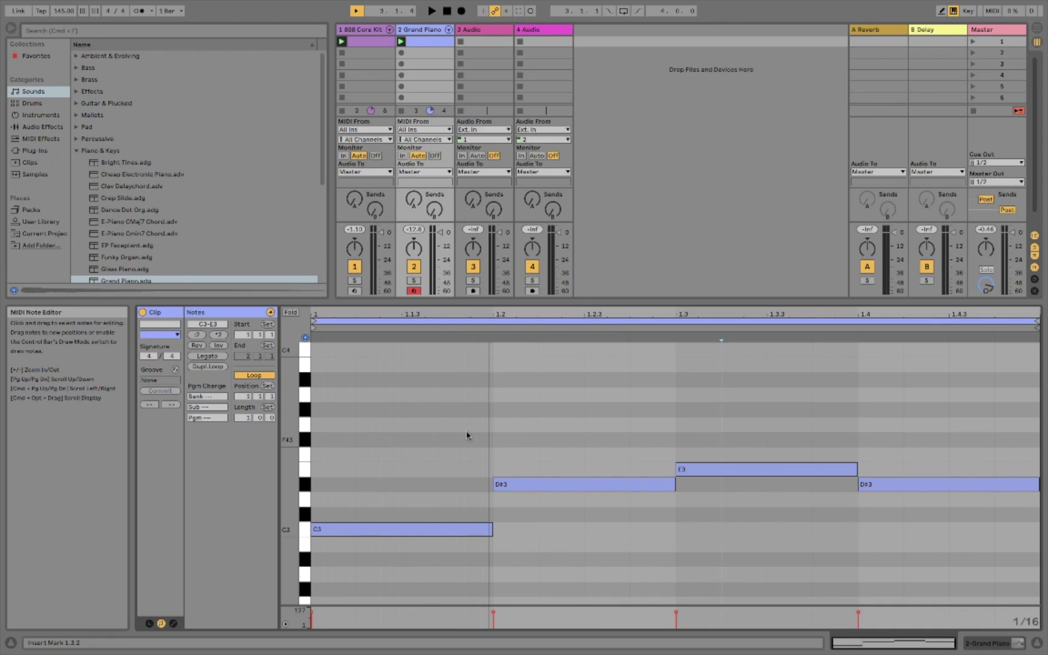
left_click(206, 368)
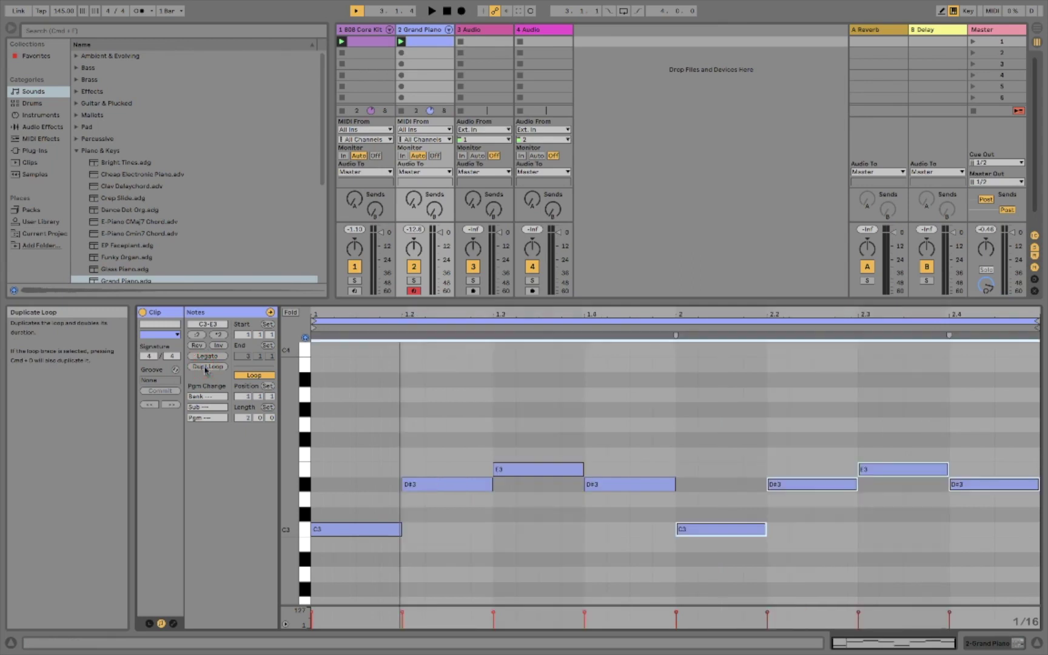
left_click(534, 433)
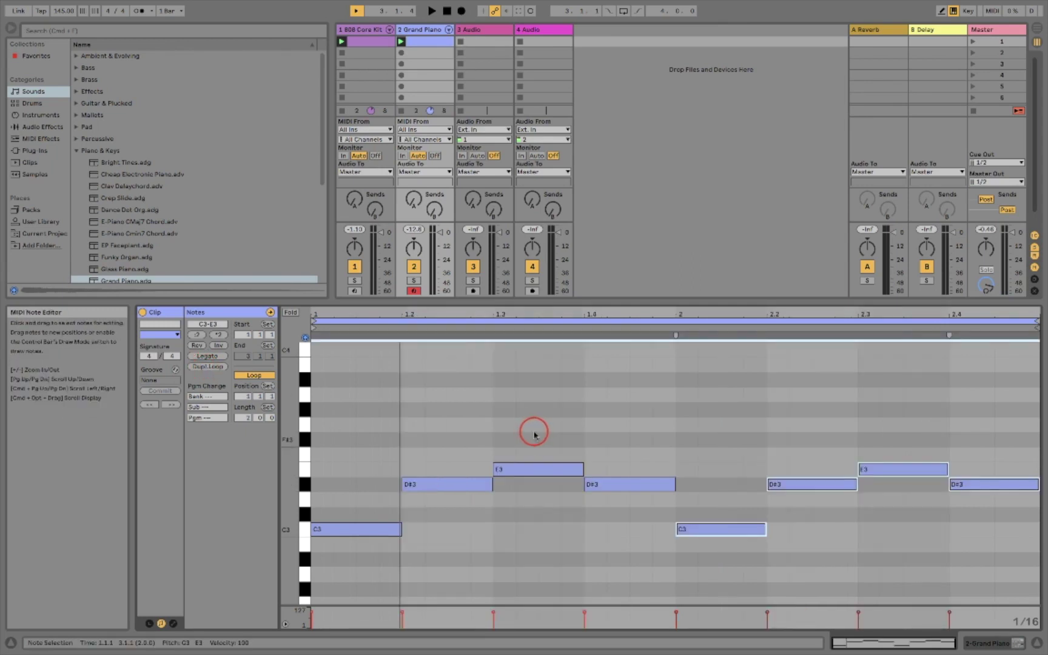
left_click_drag(534, 433, 566, 489)
key("Delete")
- Extend the first bar's D#3 on beat 2 up to the next note with Legato and play the loop
left_click(430, 435)
left_click(441, 485)
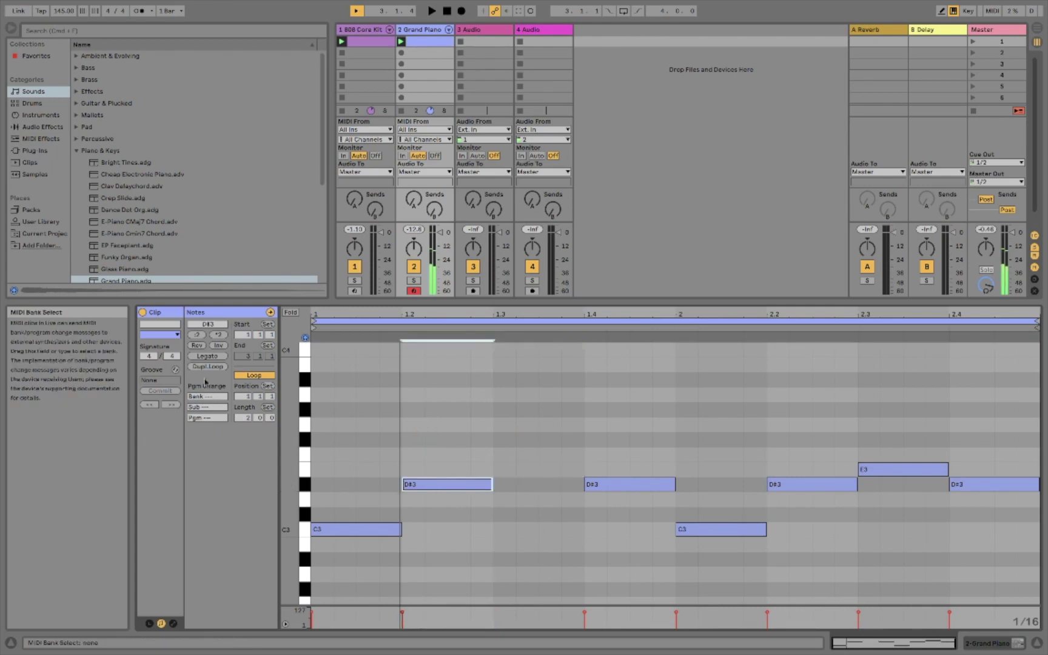
left_click(204, 357)
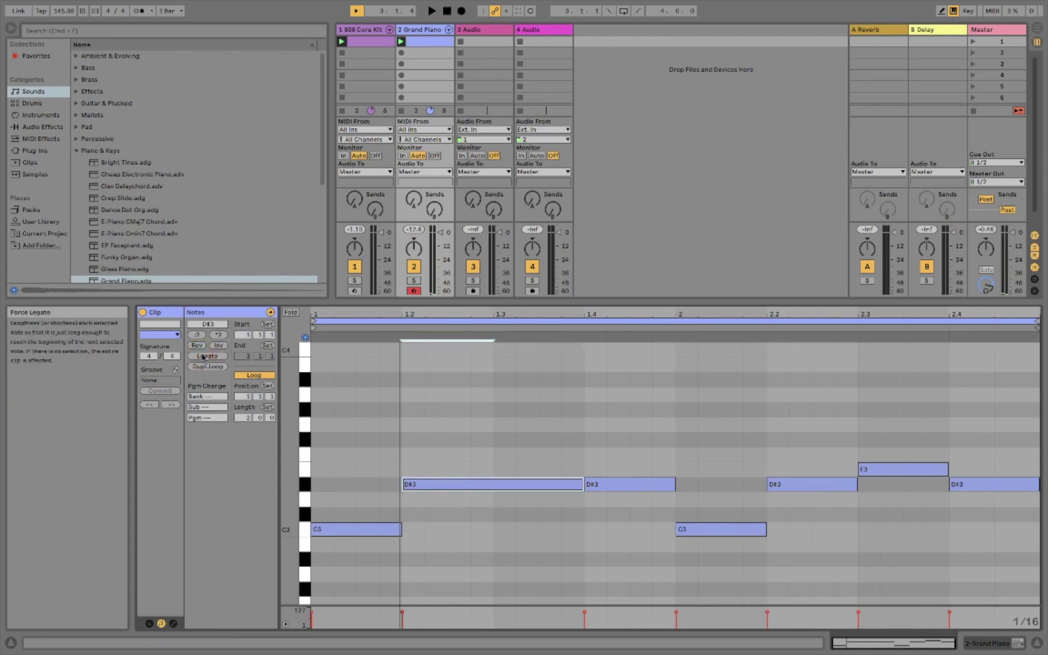
key("space")
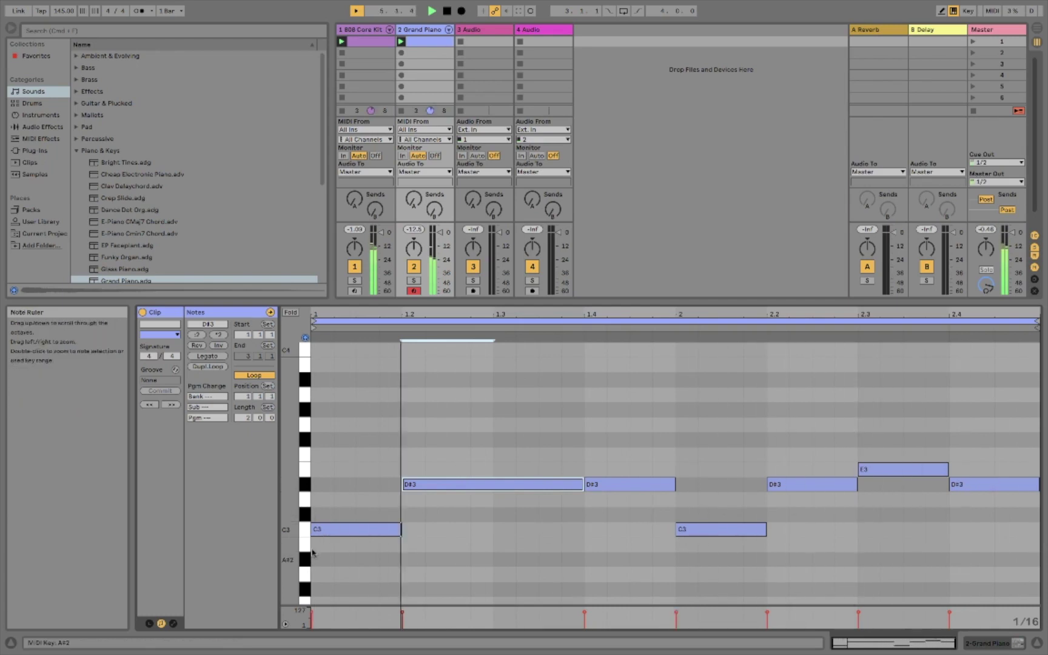
- Raise the D#3 note on beat 4 of the first bar three semitones to F#3 and play the clip
left_click(616, 485)
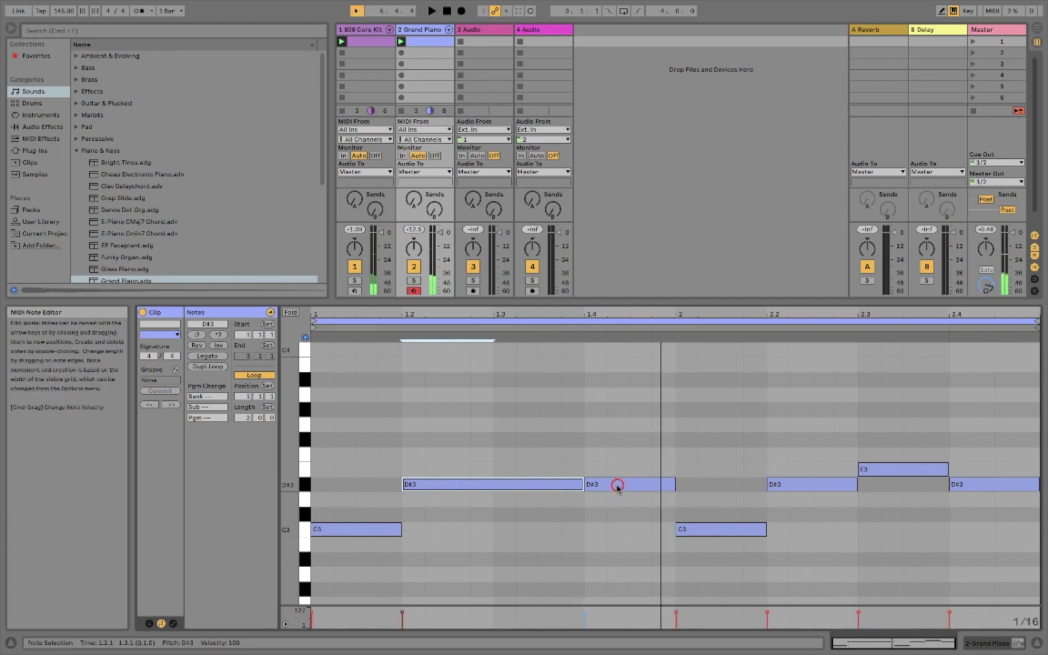
key("Up")
key("Up")
key("Up")
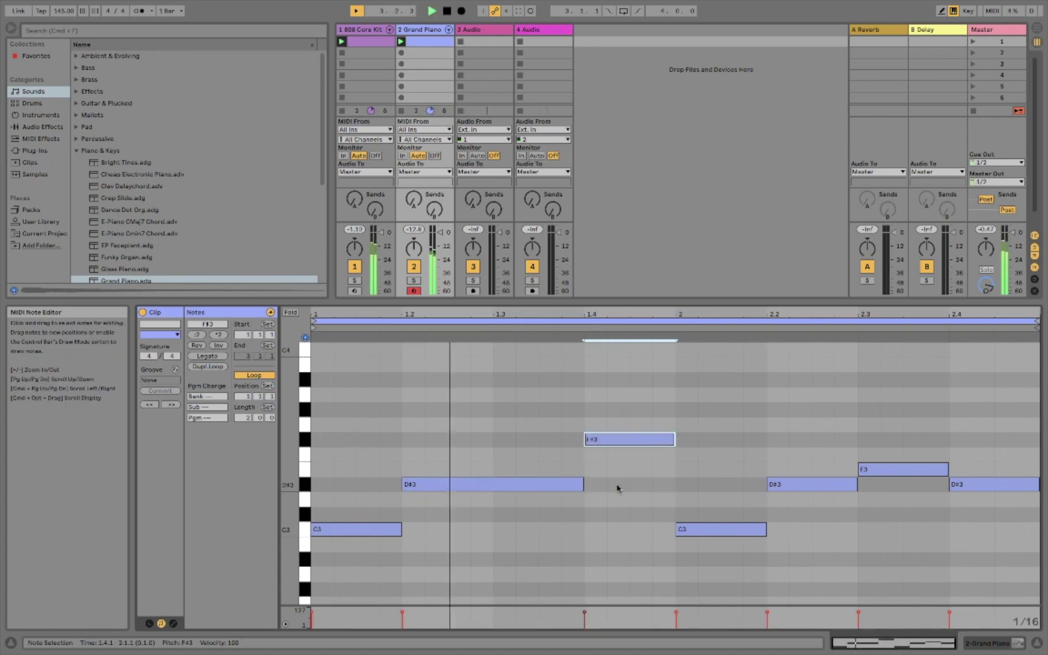
key("space")
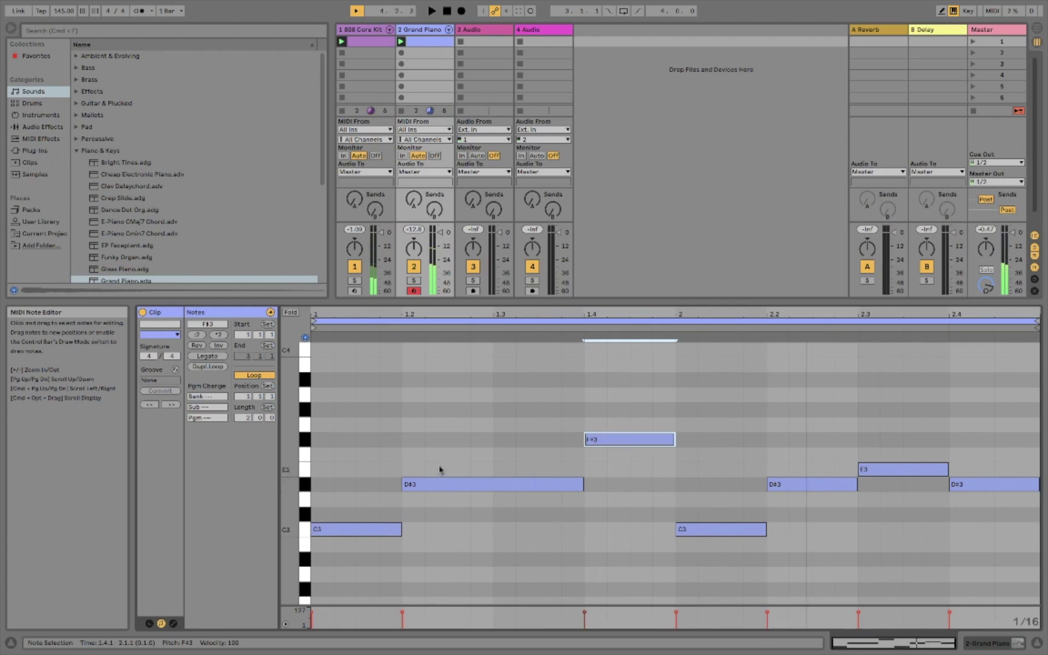
- Move the first bar's one-beat D#3 to beat 1.3 and extend the opening C3 up to it with Legato
left_click(583, 485)
left_click_drag(592, 475, 481, 497)
key("Right")
key("Right")
key("Right")
key("Right")
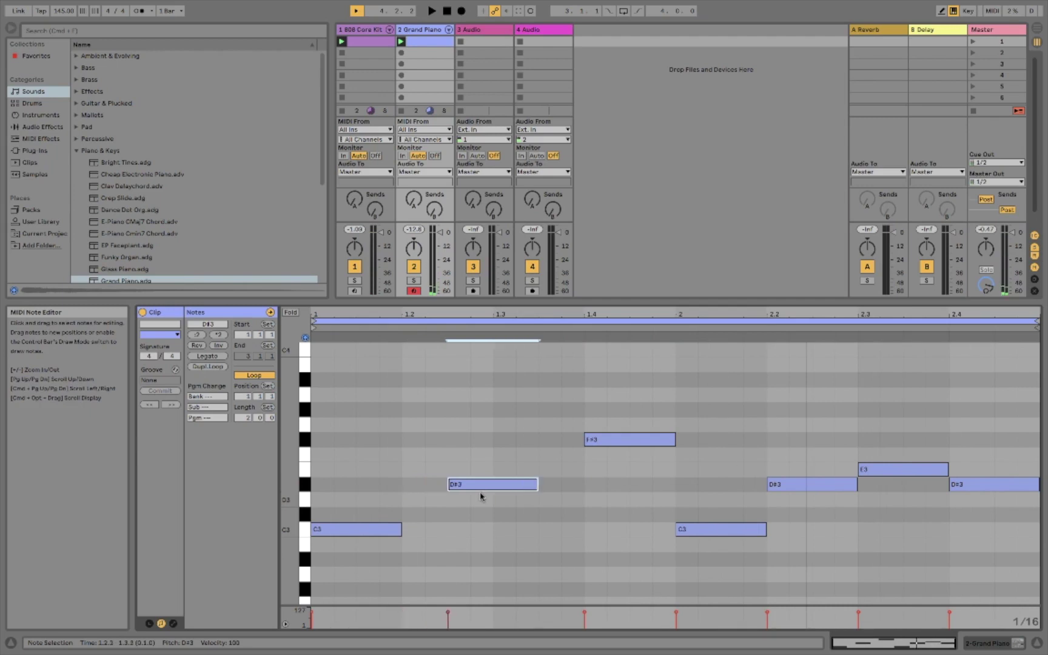
left_click(388, 529)
left_click(207, 356)
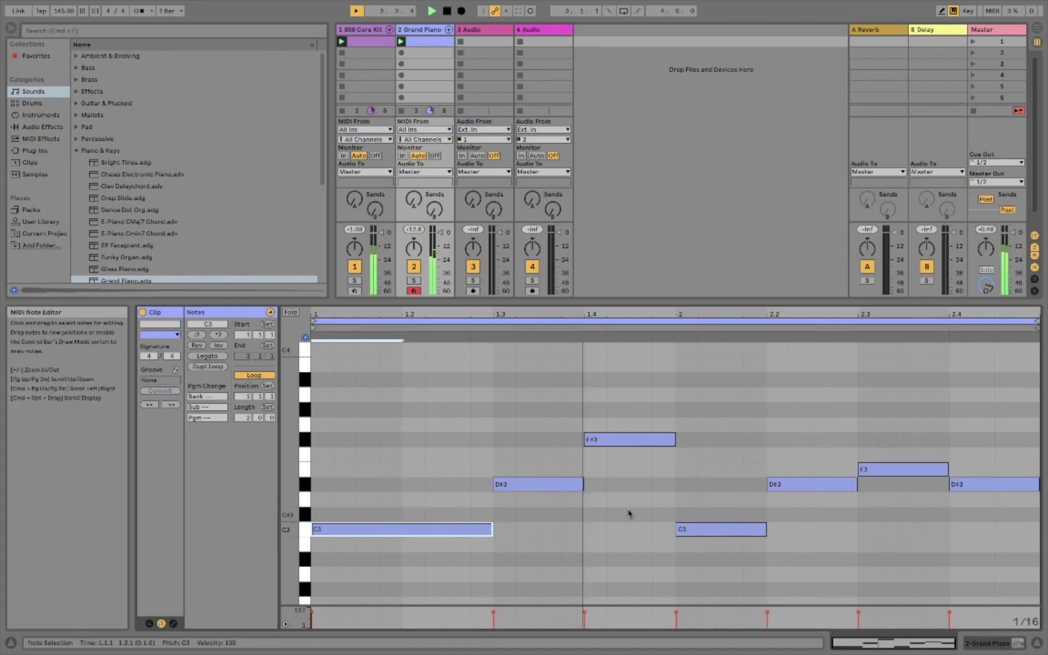
- Delete the C3 at the start of bar 2 and move the F#3 from beat 1.4 into its place
left_click_drag(717, 482, 716, 527)
key("Delete")
left_click(628, 438)
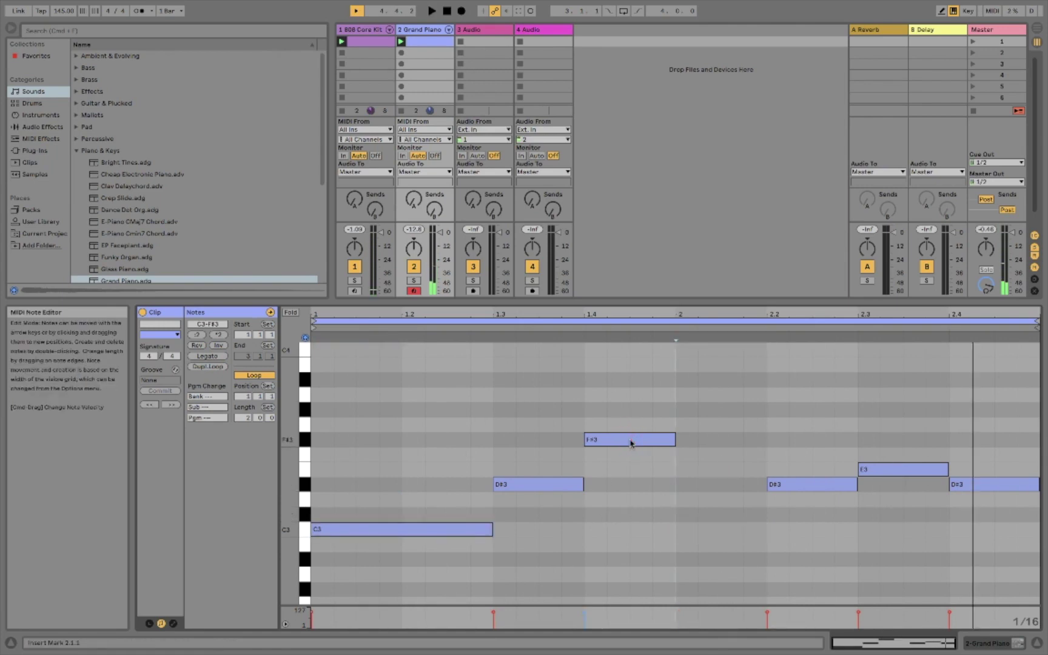
key("Right")
key("Right")
key("Right")
key("Right")
- Extend the D#3 on beat 1.3 up to the start of bar 2 with Legato and play the clip
left_click(546, 484)
left_click(207, 357)
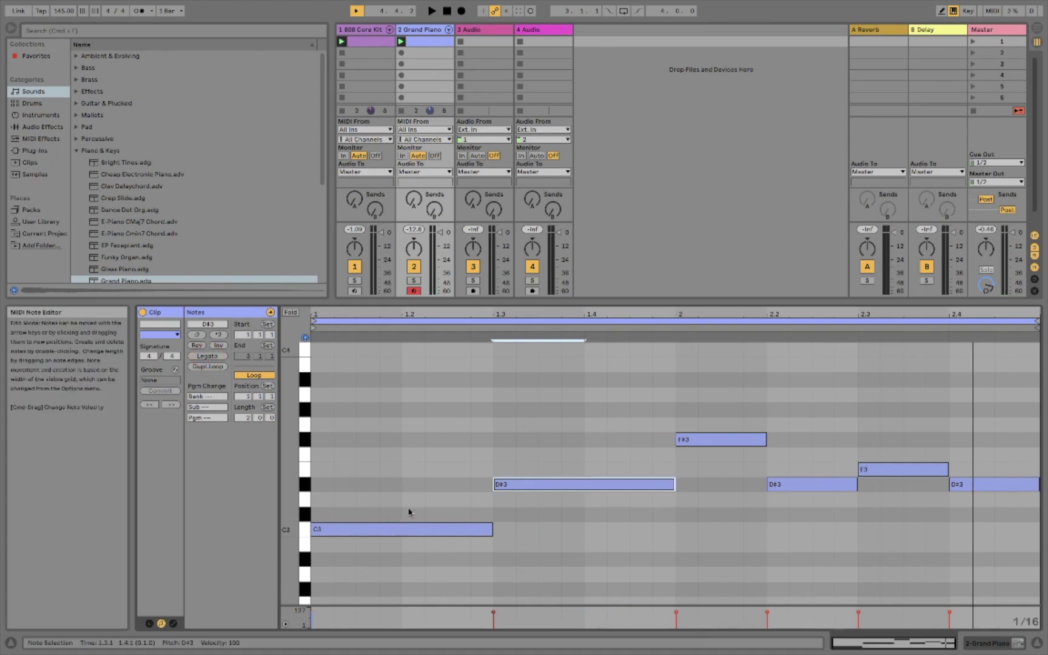
key("space")
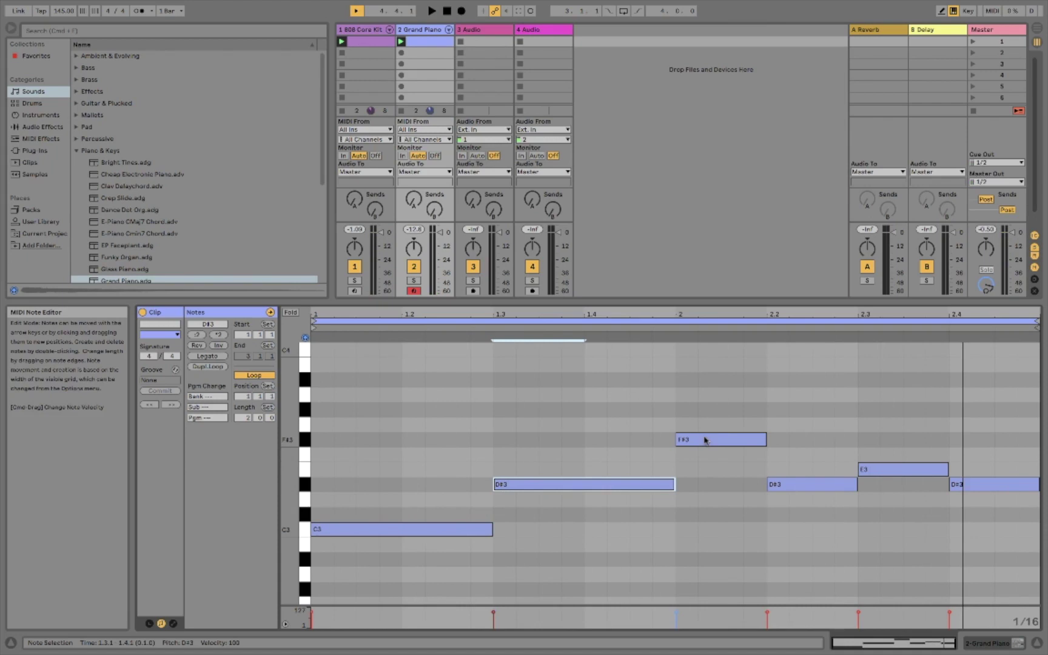
- Add an F#3 above the opening C3, spanning beats 1 to 1.3, and play the clip
left_click(304, 532)
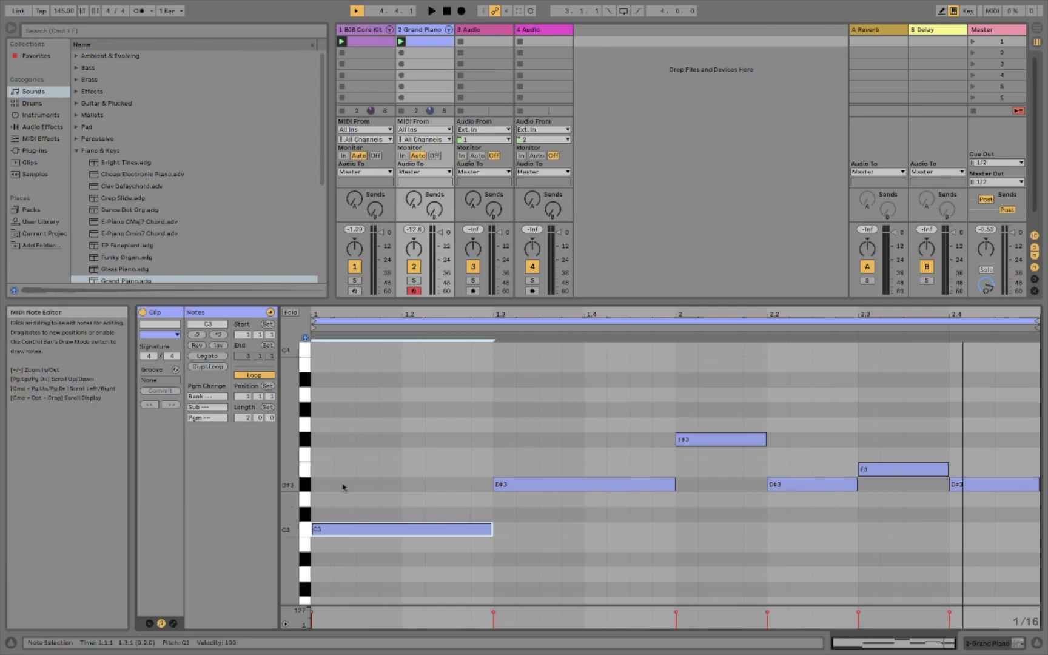
double_click(322, 442)
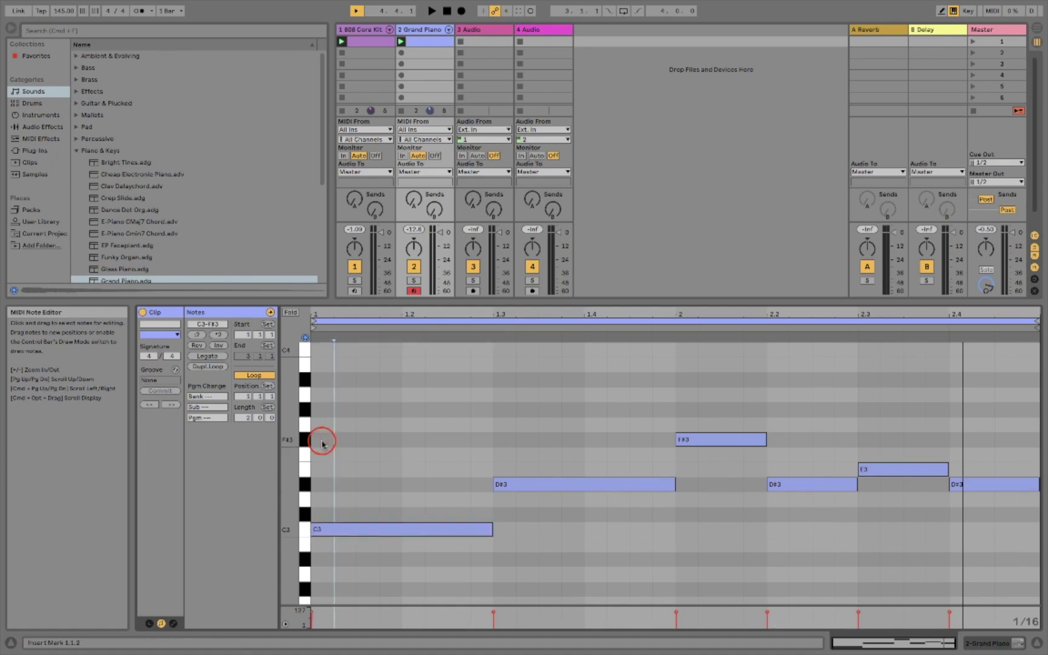
left_click_drag(328, 438, 500, 448)
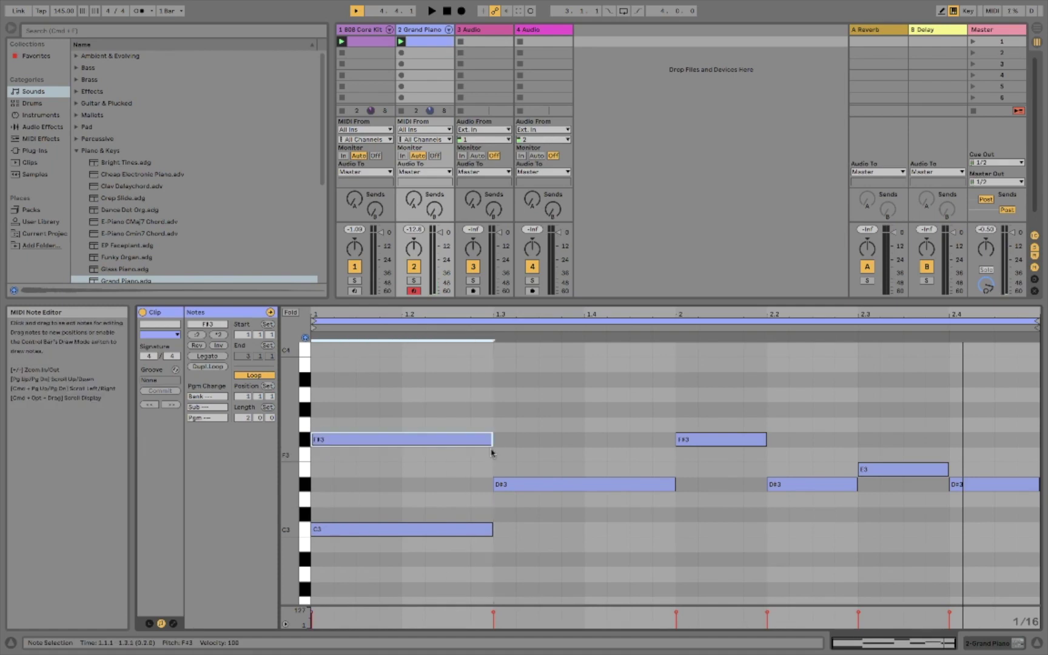
left_click(400, 42)
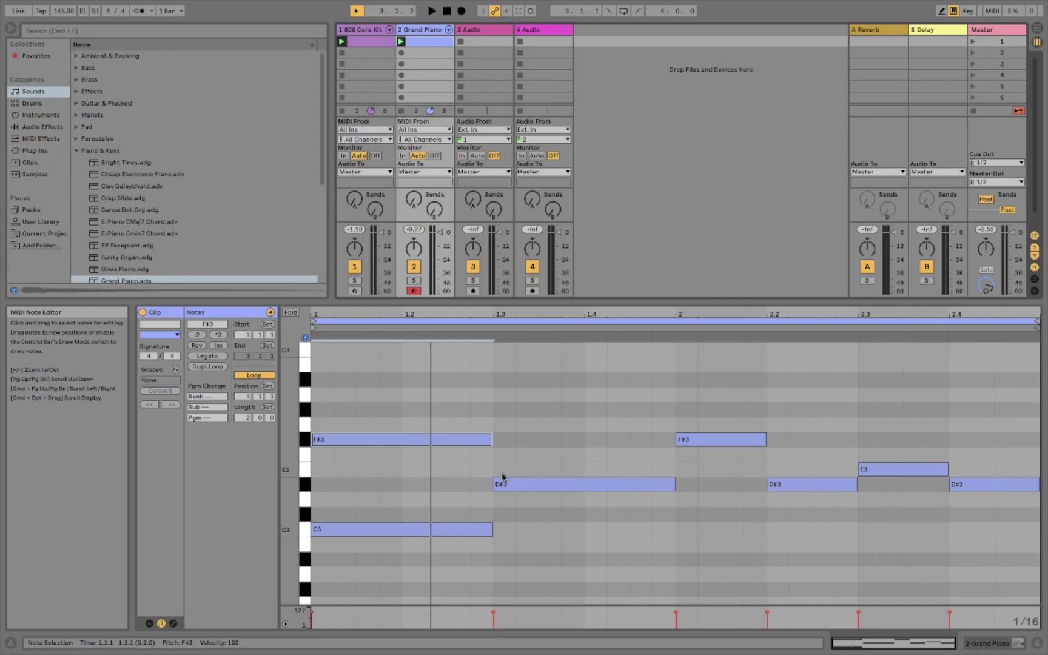
- Add an F#3 above the D#3, spanning beat 1.3 to bar 2, and play the clip
double_click(517, 440)
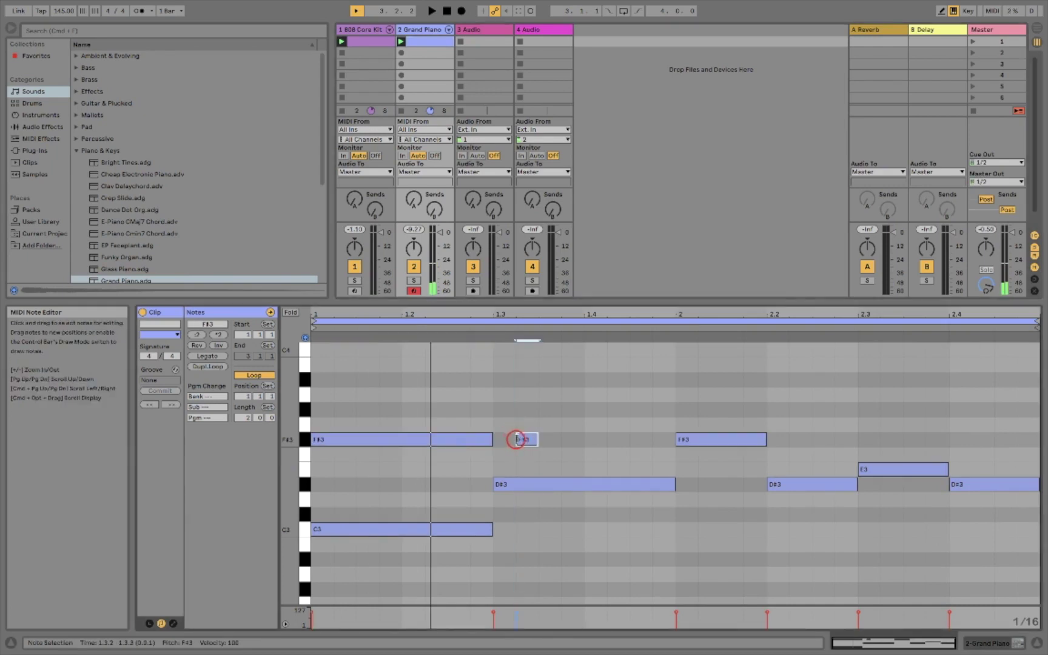
left_click_drag(517, 439, 664, 443)
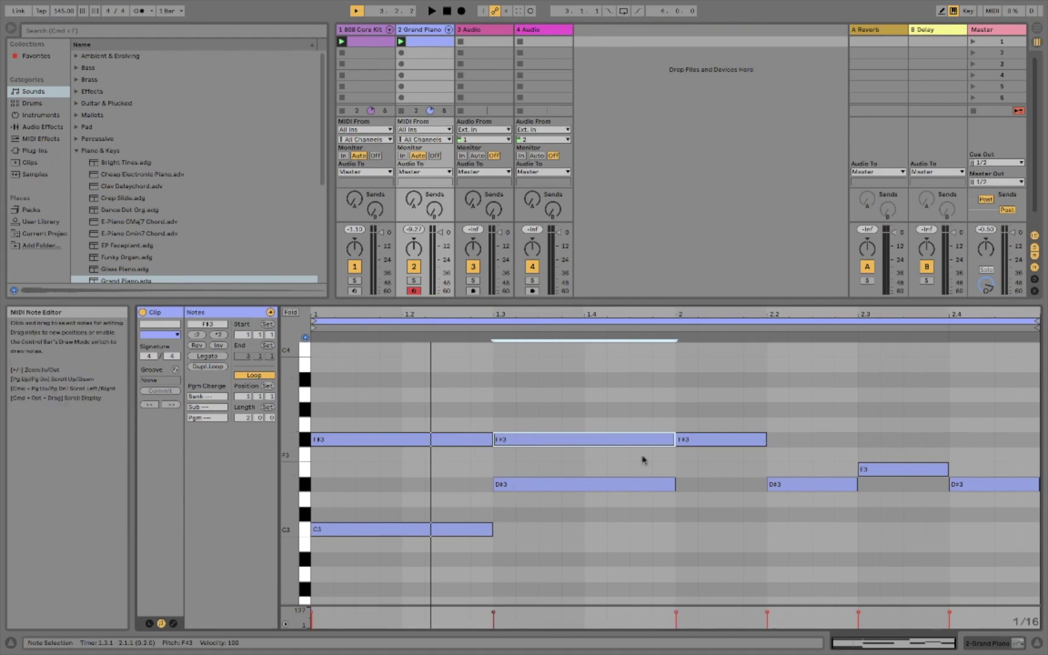
left_click(401, 41)
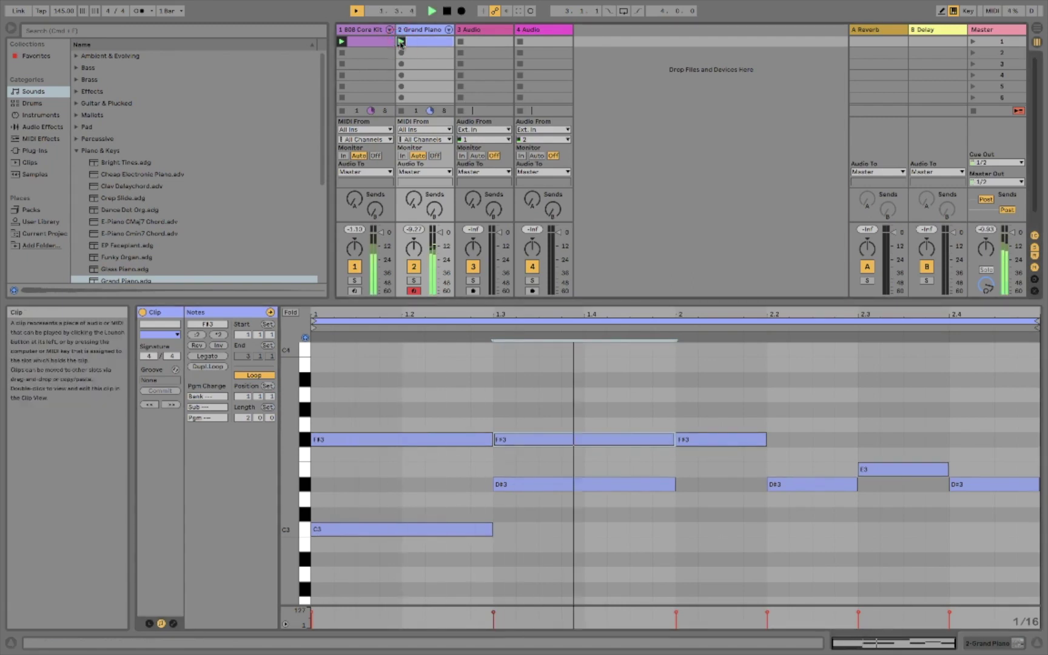
- Lower the D#3 on beat 1.3 to D3 after trying it at C#3 during playback
left_click(587, 483)
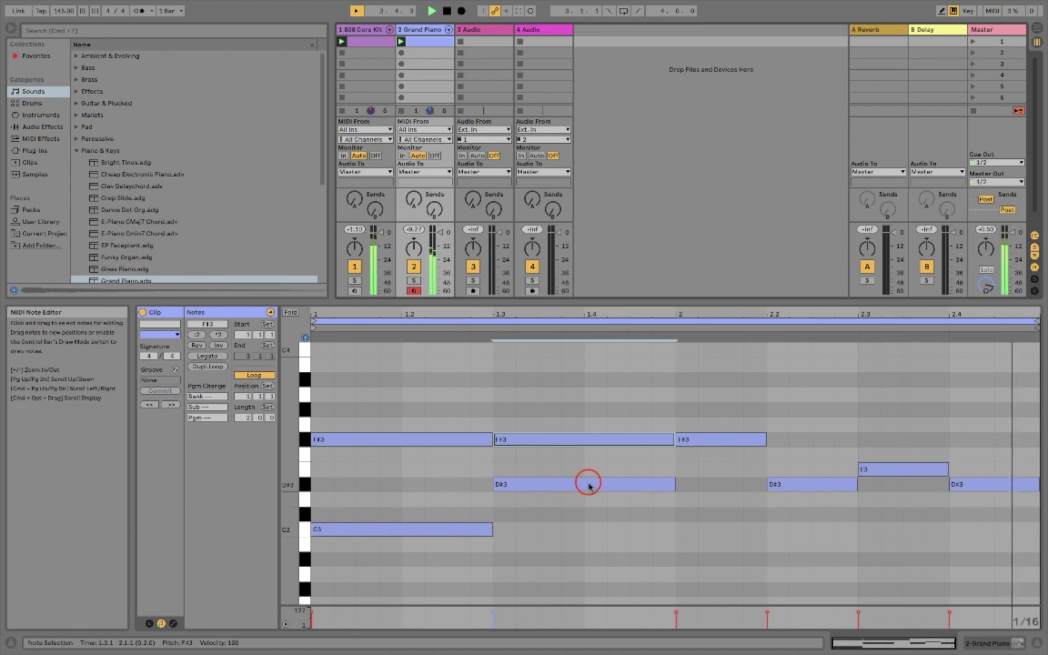
key("Down")
key("Down")
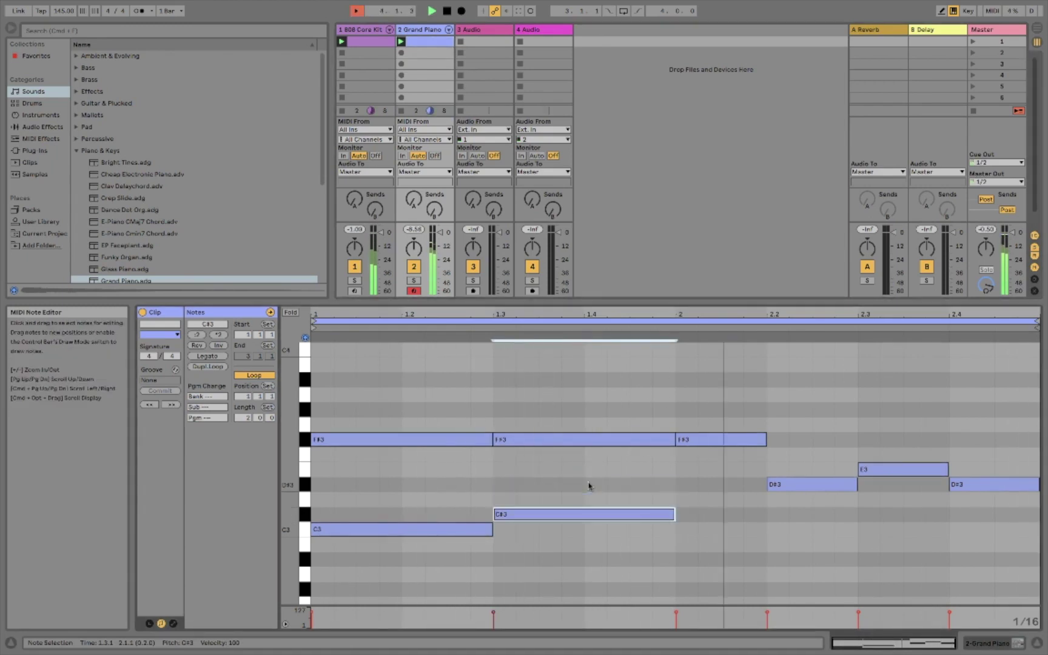
key("Up")
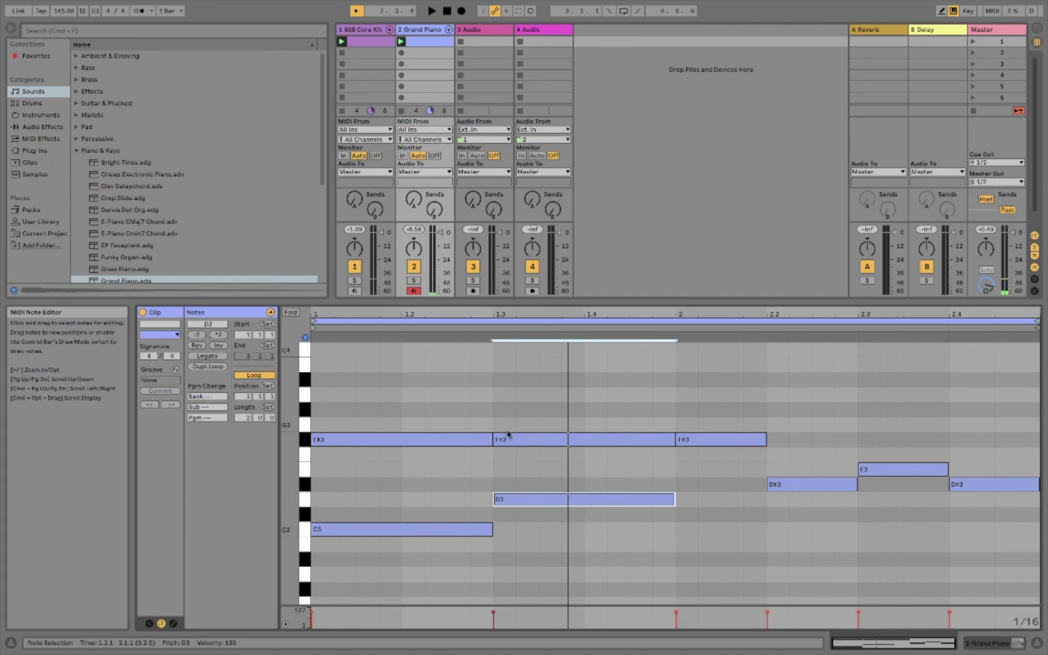
- Move the D#3 from beat 2.2 to the start of bar 2 beneath the F#3 and play the clip
left_click(724, 439)
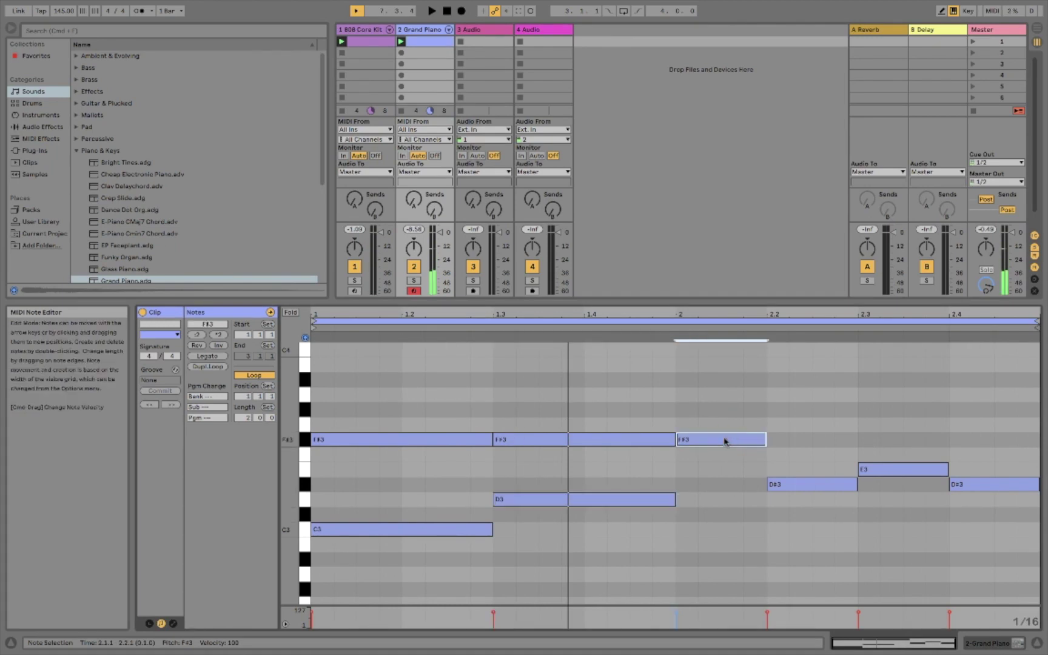
left_click_drag(788, 484, 697, 486)
key("space")
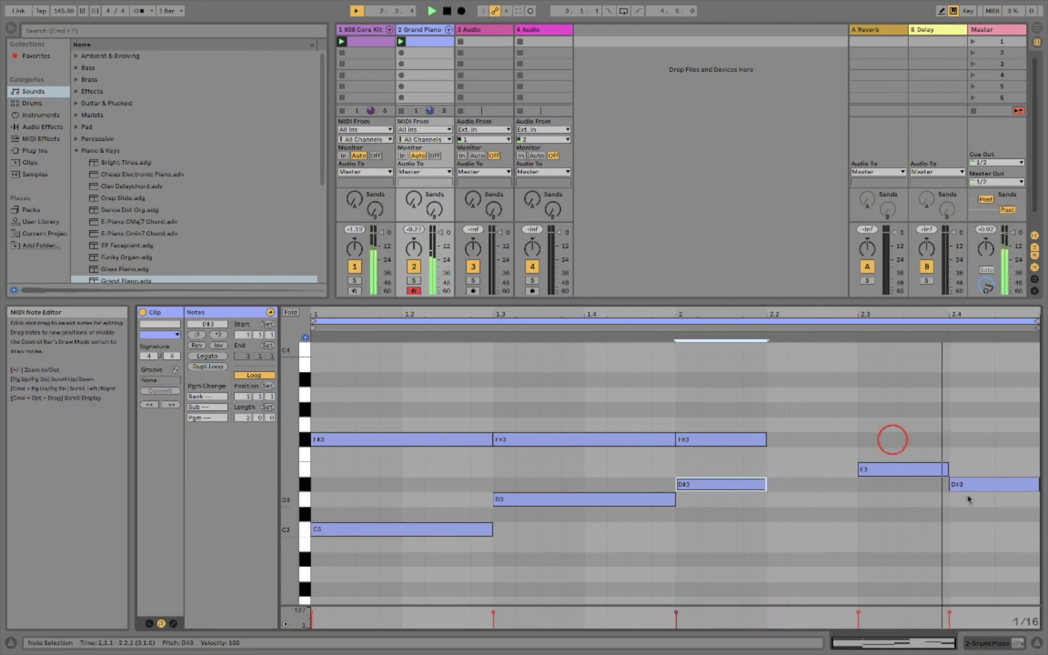
- Add a one-beat C#3 note beneath the E3 on beat 2.3
double_click(889, 439)
left_click_drag(894, 444, 948, 514)
left_click_drag(882, 515, 861, 514)
left_click(974, 484)
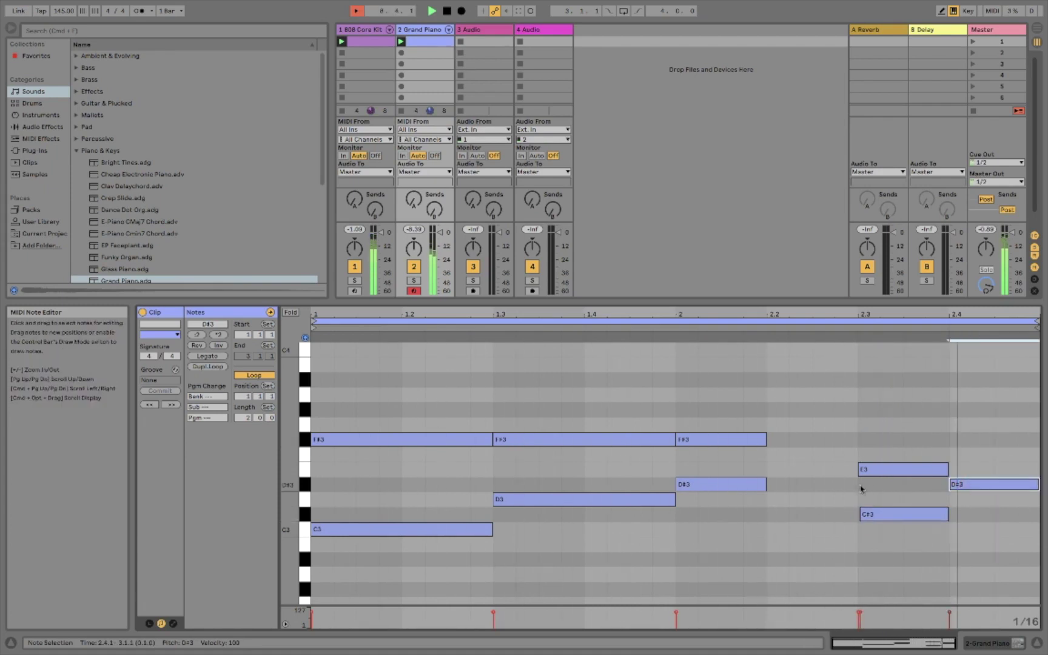
- Try moving the E3 and C#3 pair one beat earlier to beat 2.2 and play the clip
left_click(870, 449)
left_click_drag(869, 451, 874, 520)
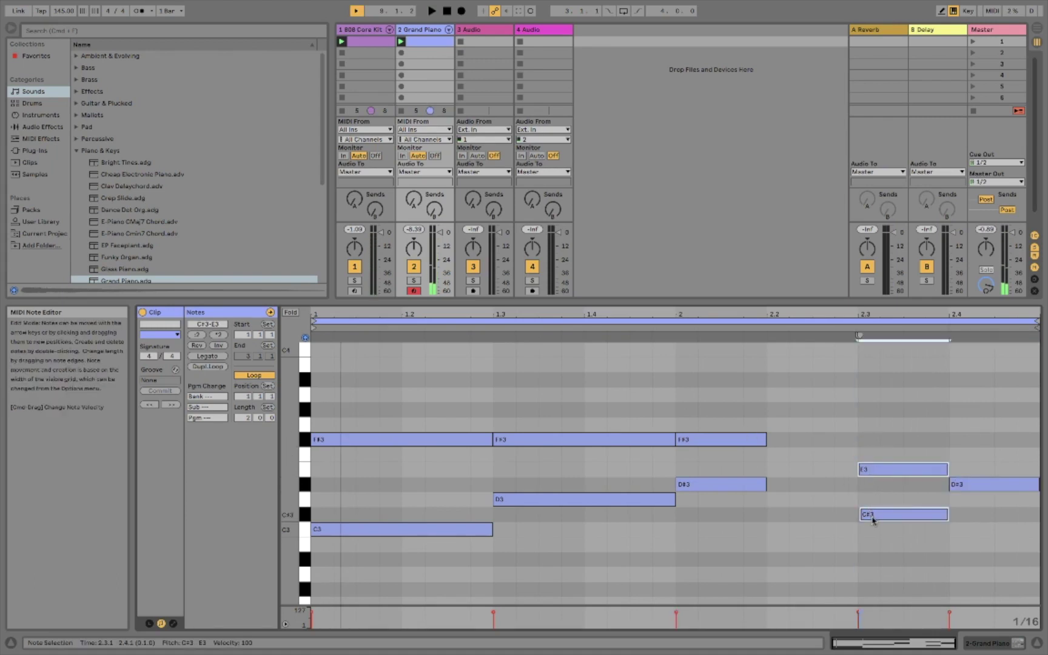
key("Left")
key("Left")
key("Left")
key("Left")
key("Left")
key("Right")
key("space")
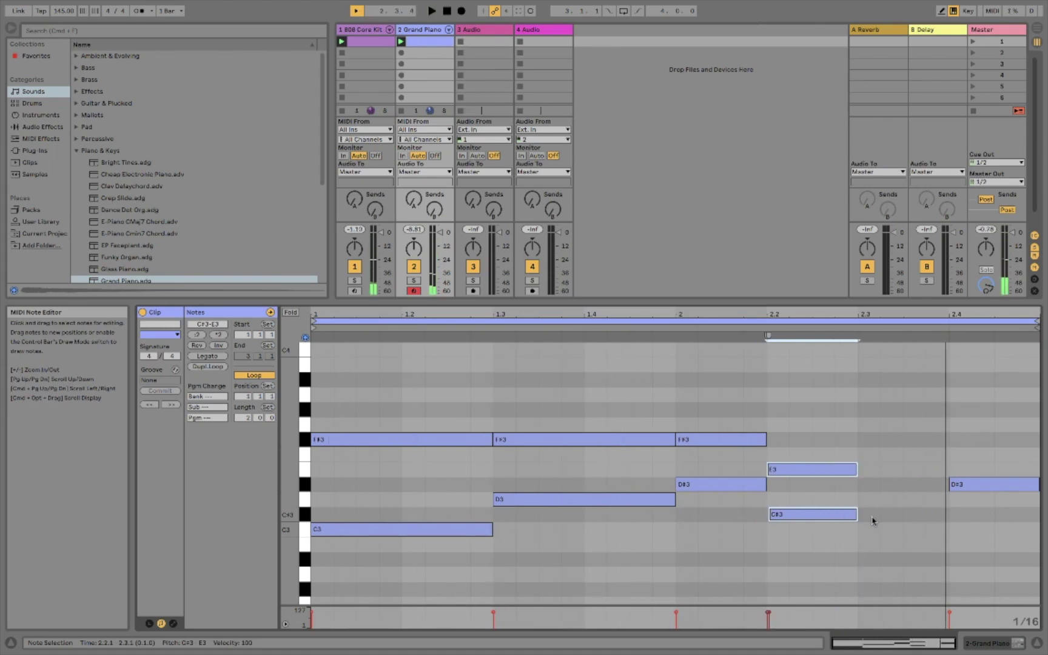
- Undo the moves of the E3 and C#3 pair back to beat 2.3 and play the clip
key("Left")
key("Right")
key("Right")
key("Right")
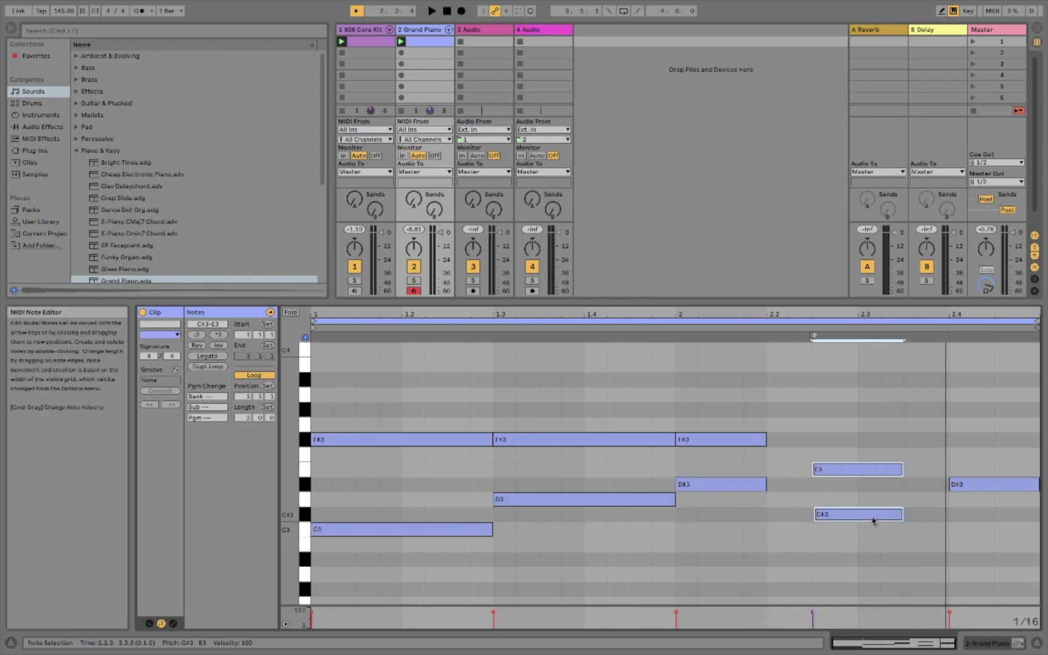
left_click(96, 7)
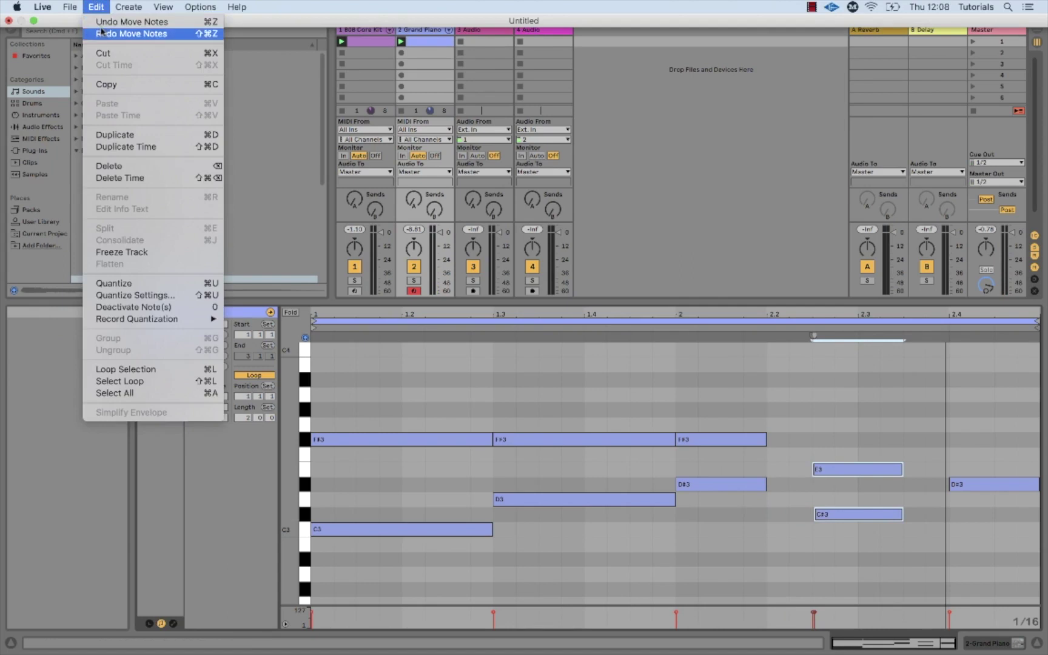
left_click(95, 6)
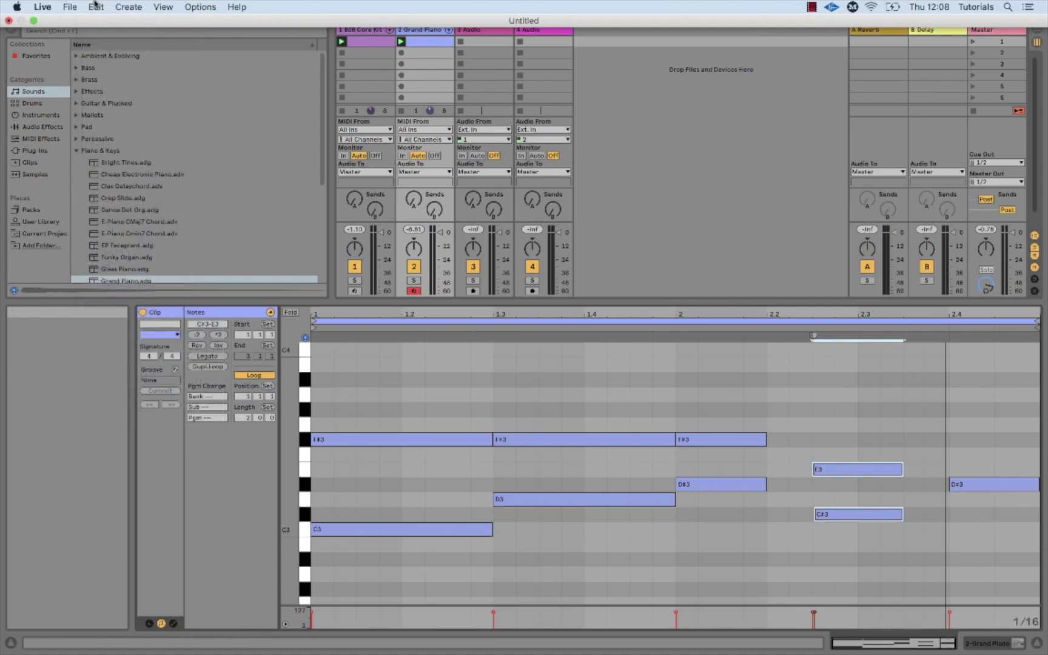
key("super+z")
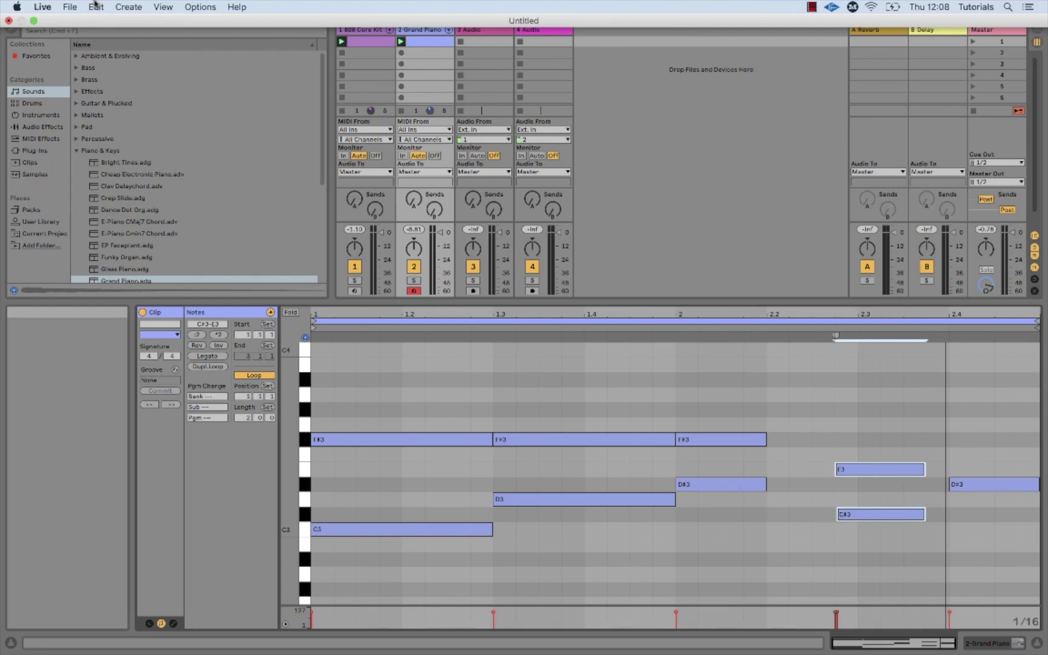
key("super+z")
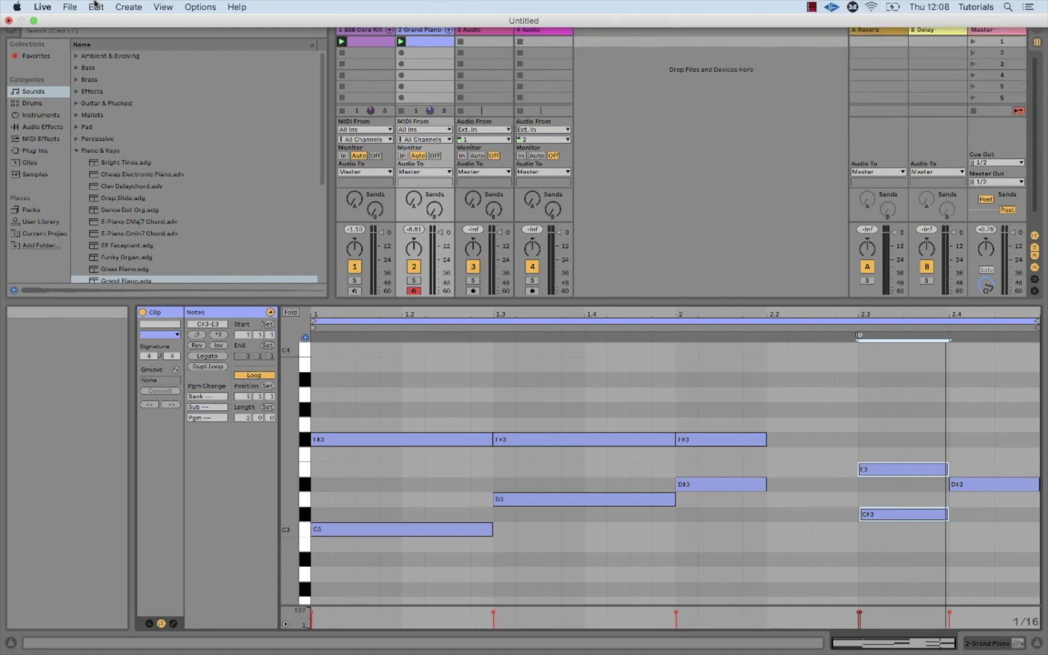
key("space")
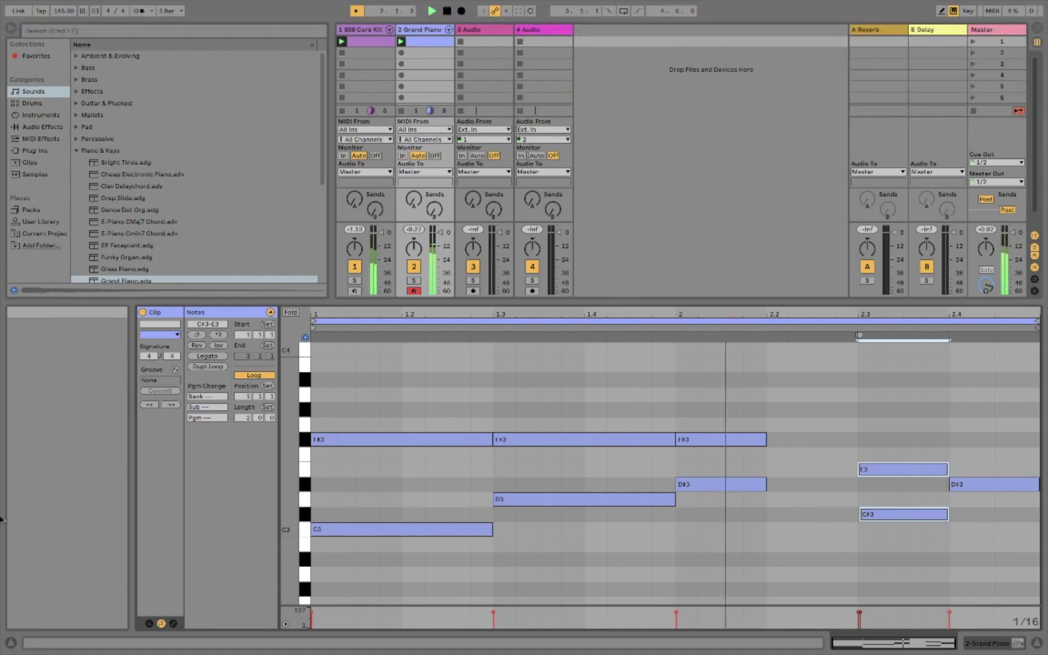
- Delete the E3 and C#3 pair on beat 2.3 and extend bar 2's F#3 and D#3 up to beat 2.4 with Legato
left_click_drag(882, 447, 885, 550)
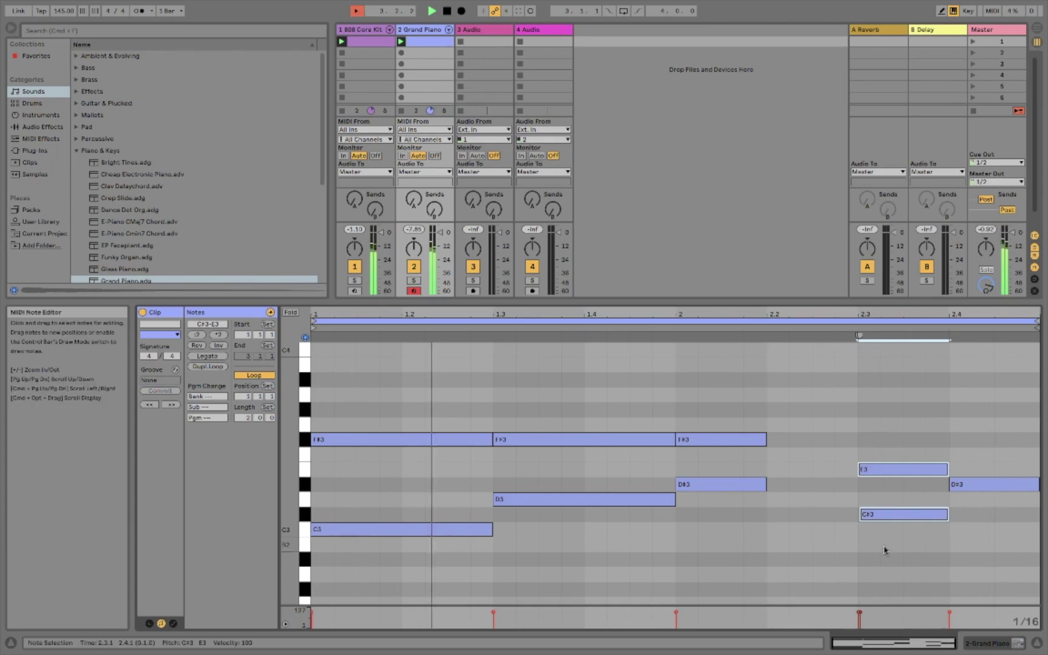
key("Delete")
left_click_drag(705, 415, 712, 488)
left_click(204, 357)
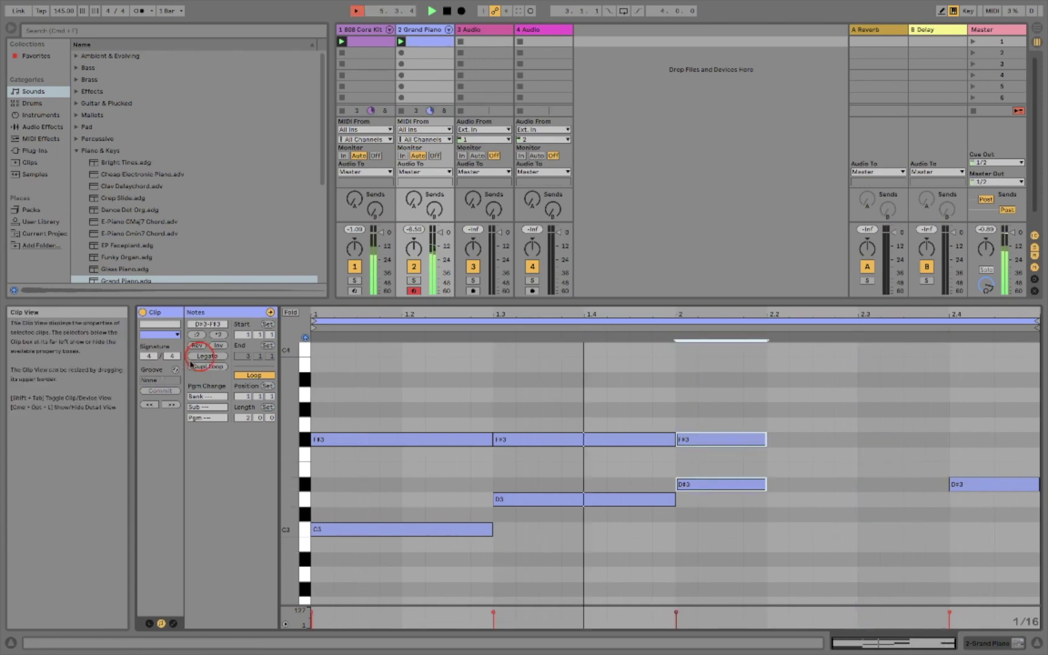
left_click(205, 357)
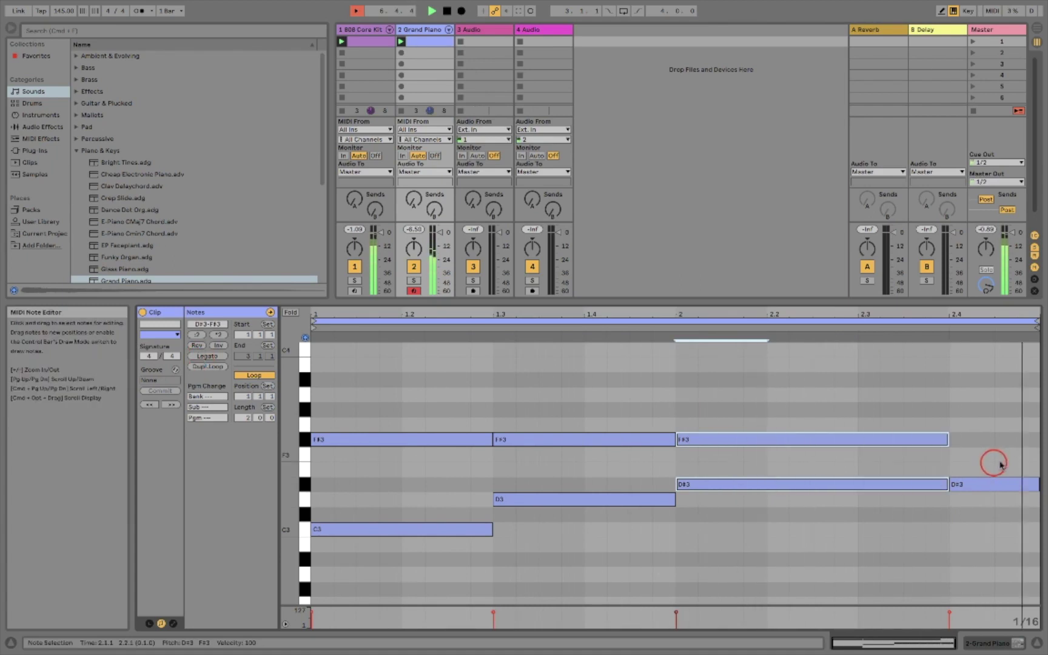
- Lower the last D#3 on beat 2.4 to C#3 and place a copy of it below at B2
left_click(995, 484)
key("Down")
key("Down")
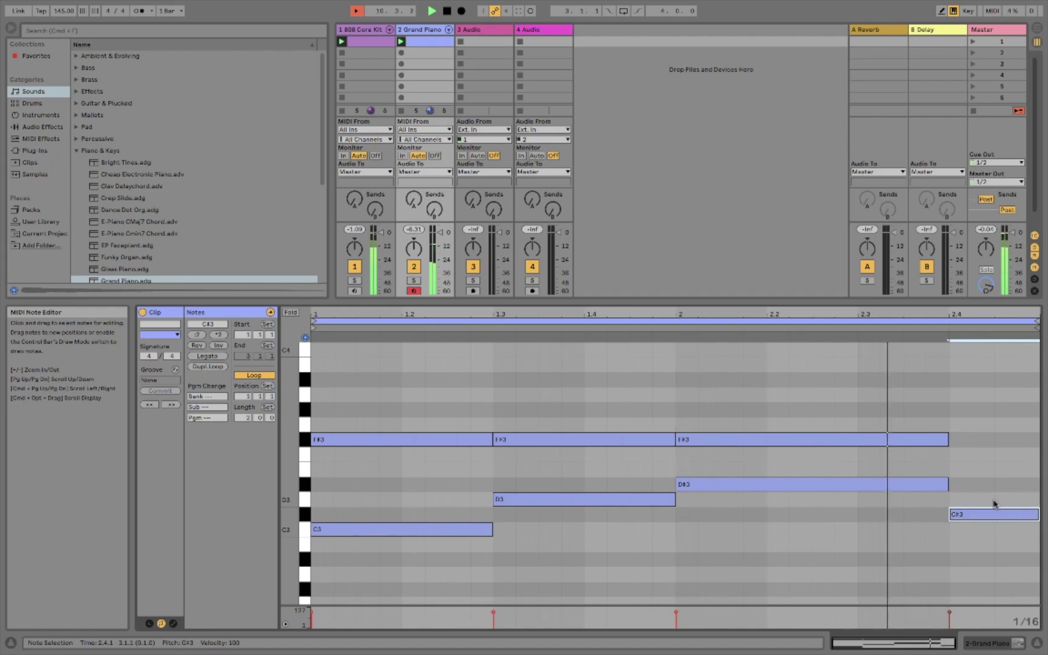
left_click_drag(978, 517, 989, 559)
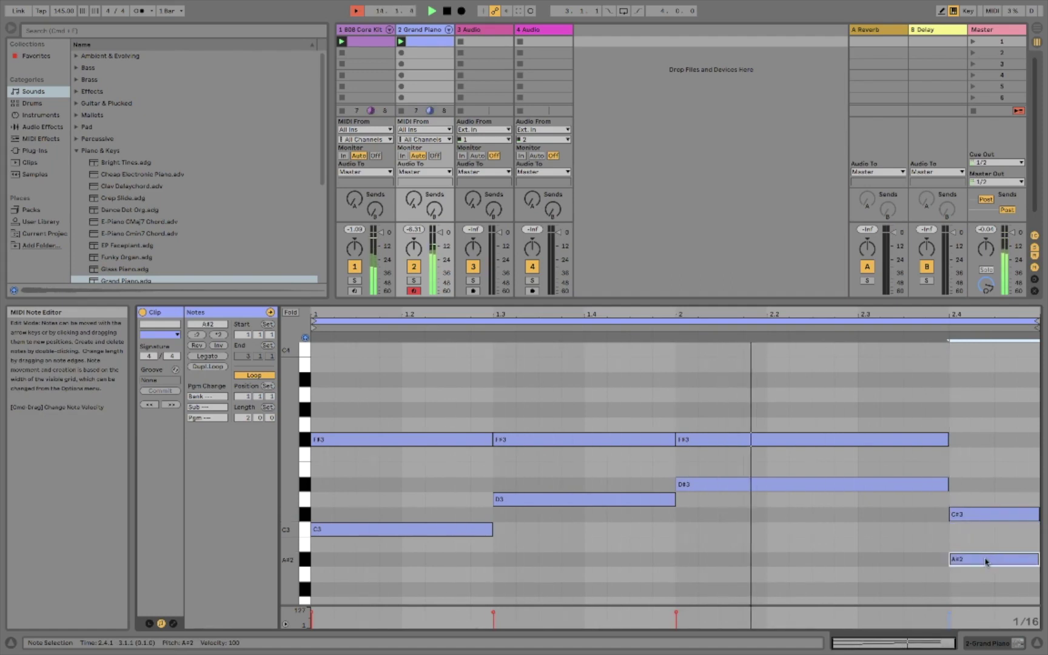
key("Up")
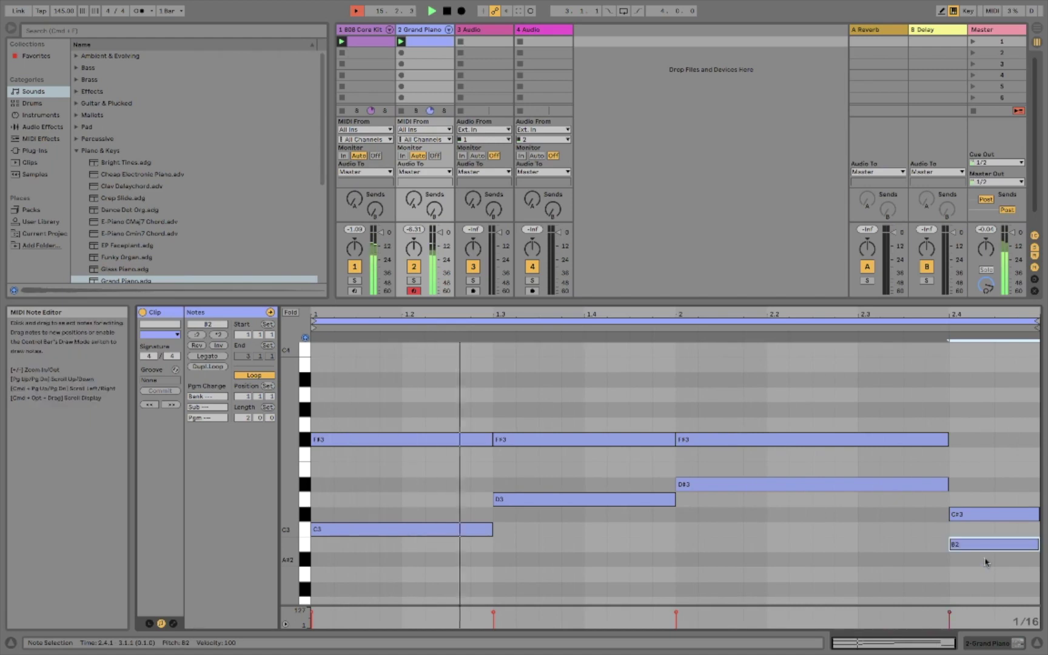
- Try the B2 note on beat 2.4 at higher pitches up to B3, then settle it on F#3
key("Up")
key("Up")
key("Up")
key("Up")
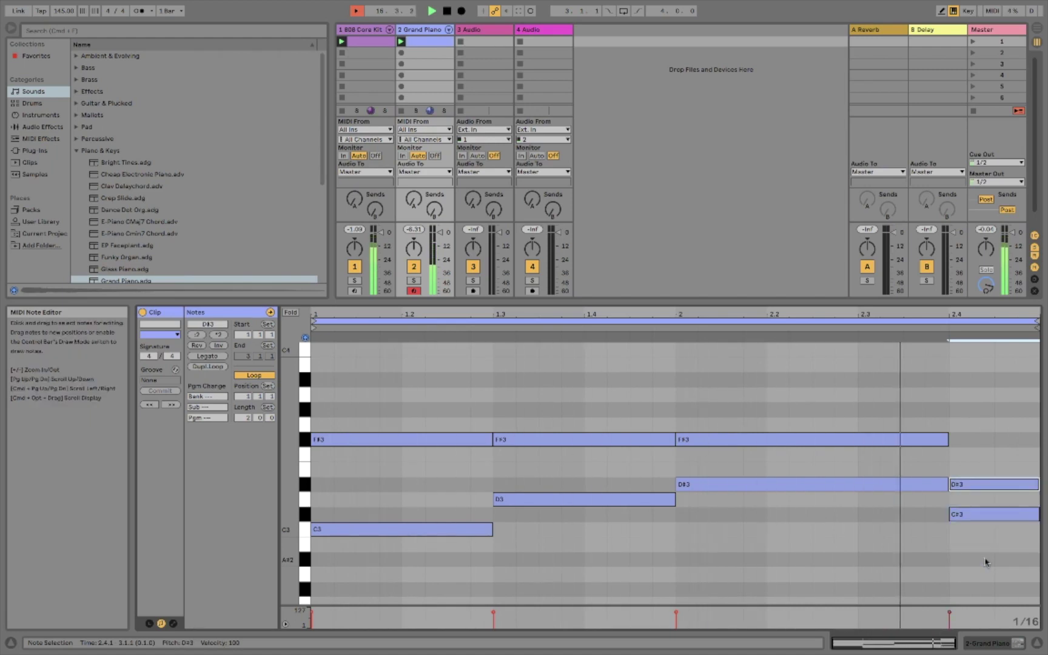
key("Up")
key("Up")
key("Up")
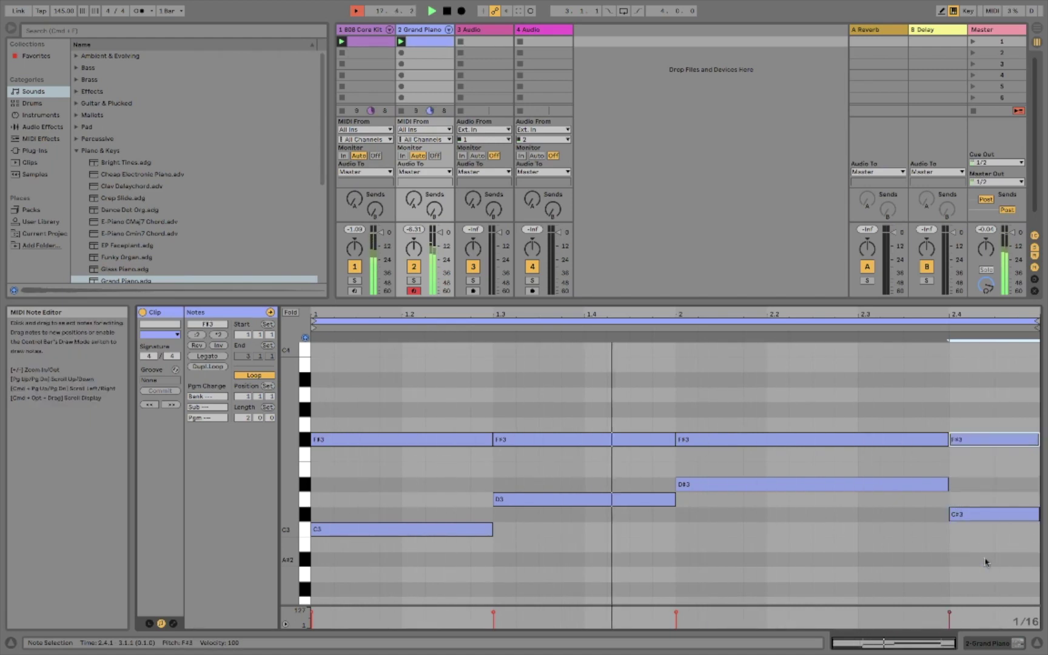
key("Up")
key("Up")
key("Up")
key("Up")
key("Up")
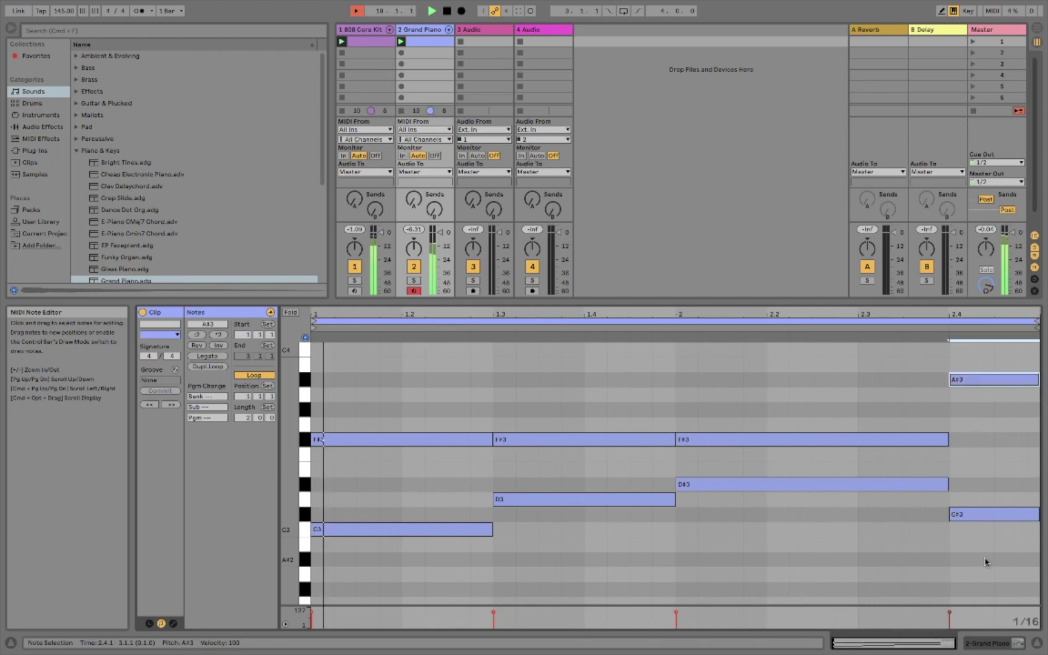
key("Up")
key("Down")
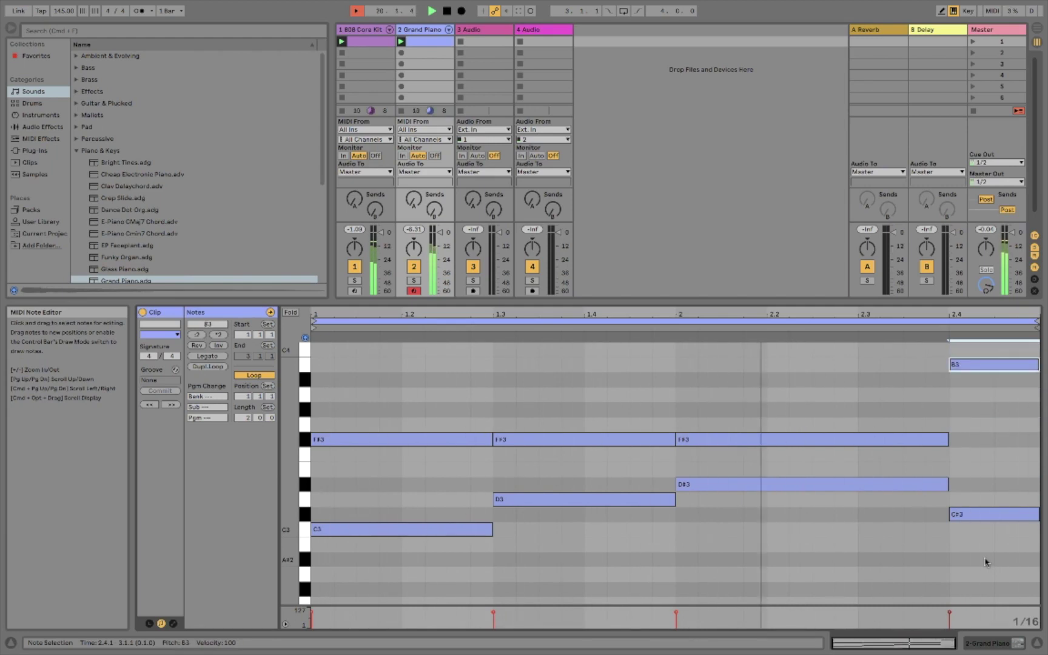
key("Down")
key("Down")
key("Down")
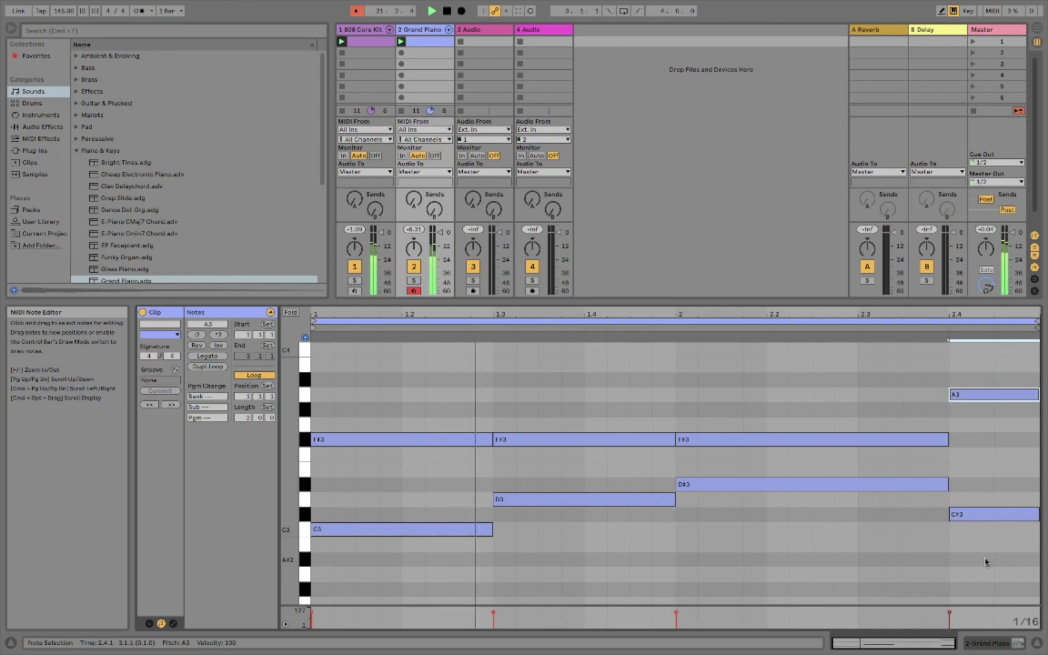
key("Down")
key("Down")
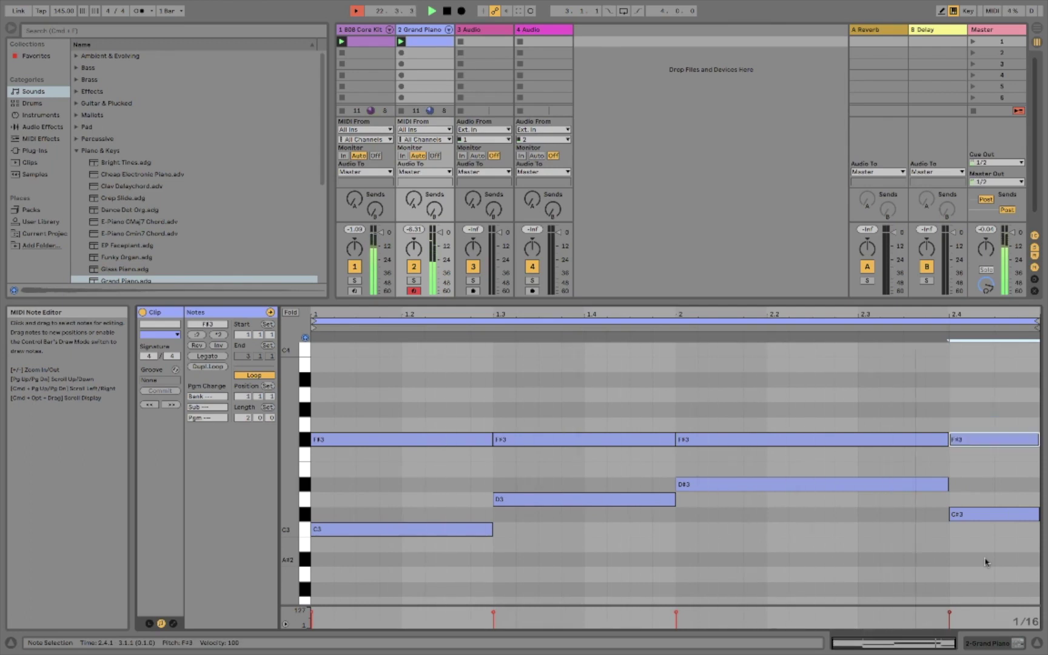
- Try a D#3 note spanning beats 1 to 1.3 in the first chord and delete it
left_click(352, 486)
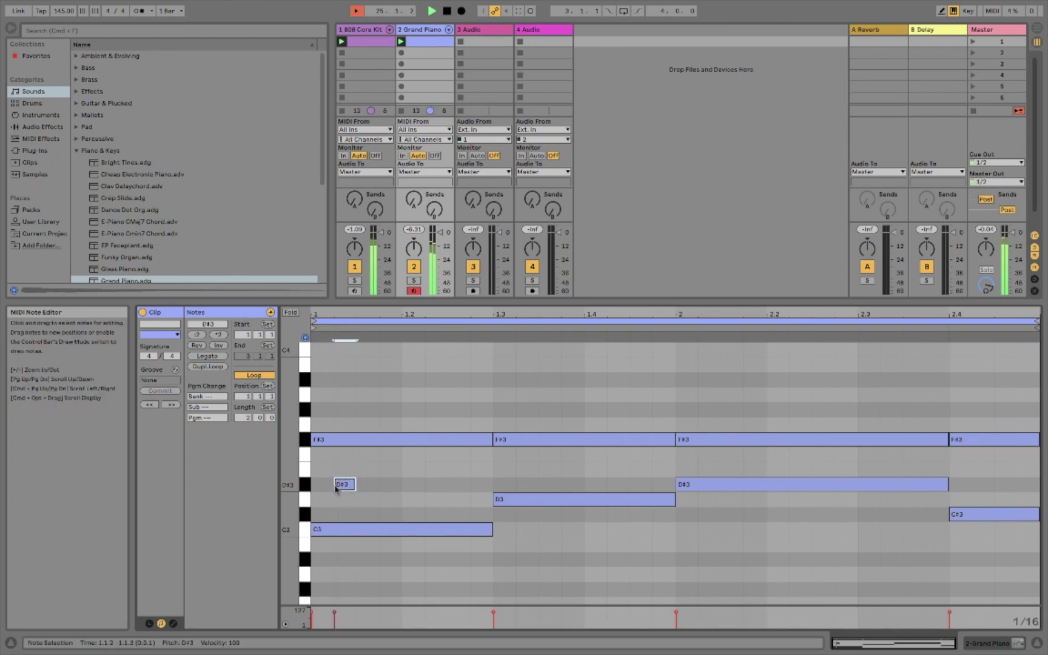
left_click_drag(335, 486, 492, 485)
left_click_drag(313, 485, 312, 485)
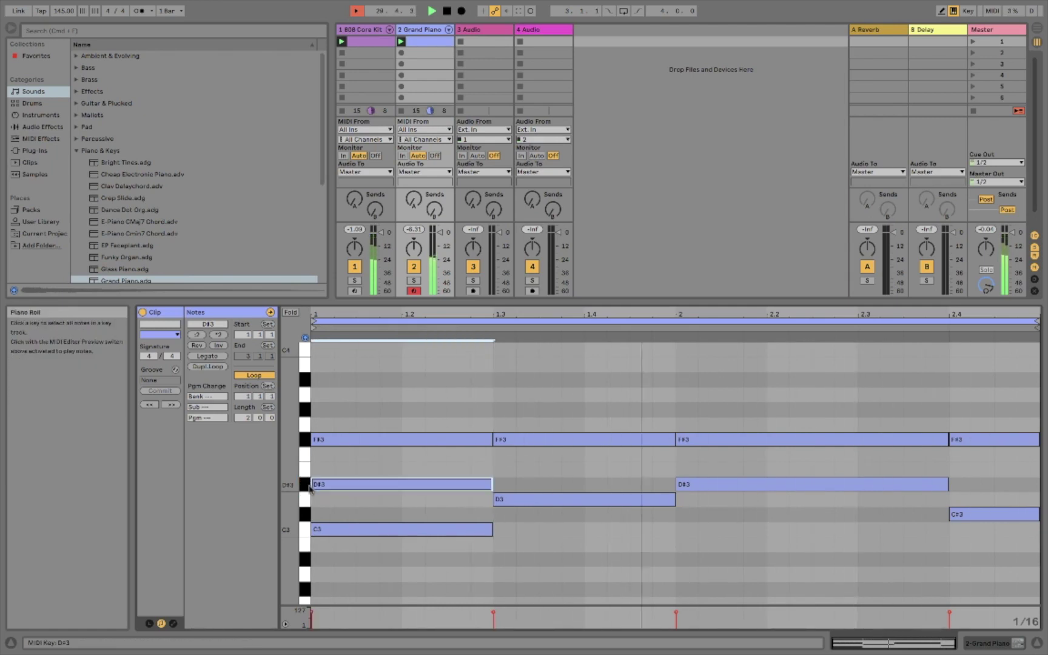
left_click(362, 485)
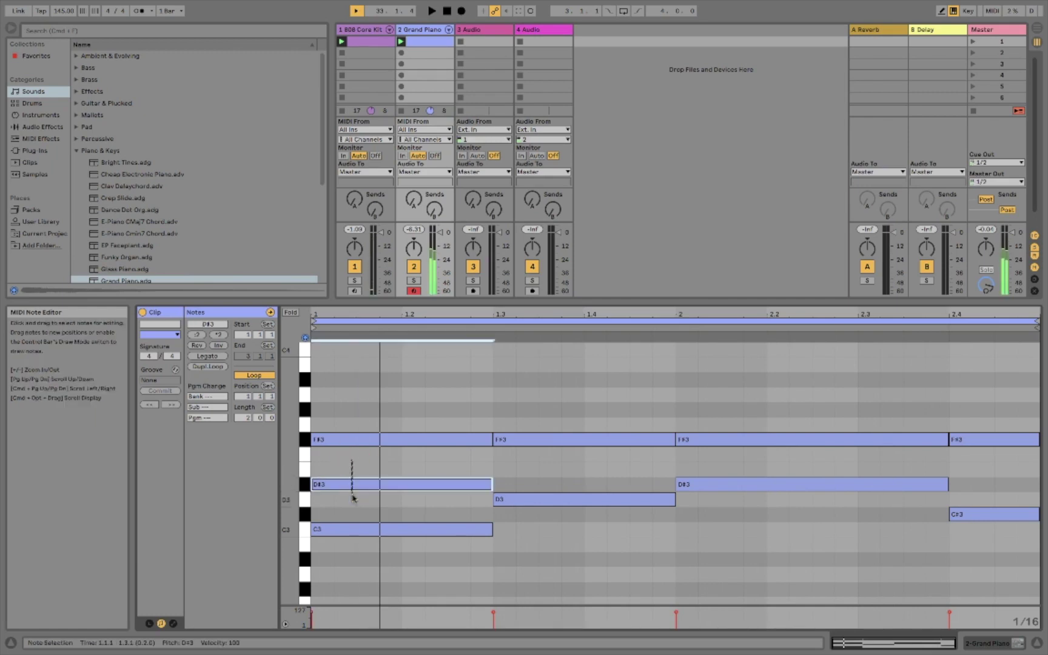
key("Delete")
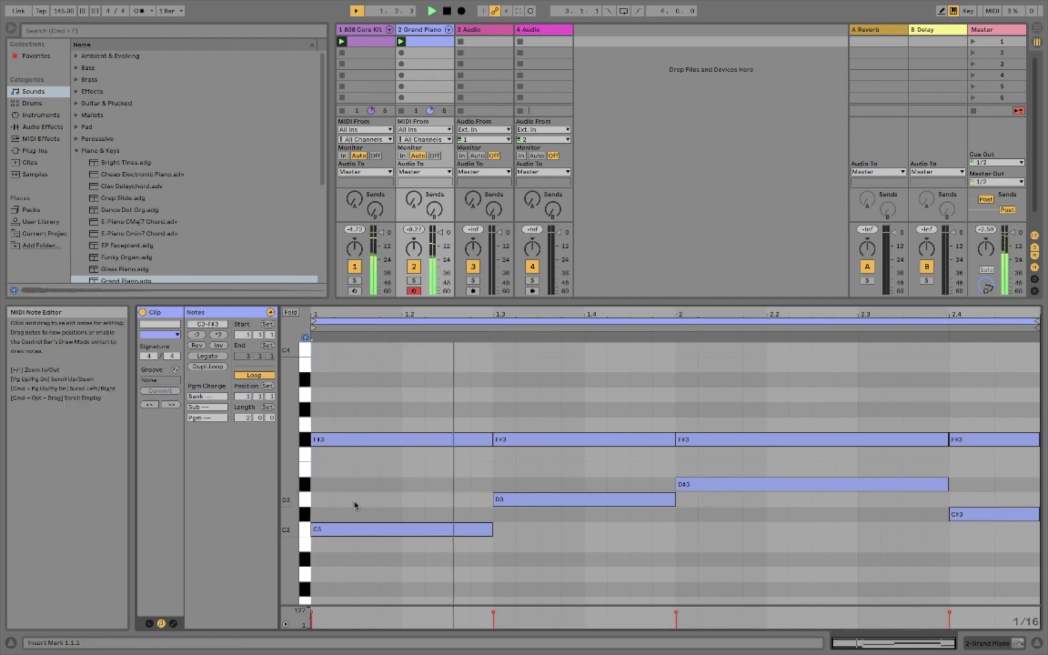
- Delete the F#3 and C#3 pair on beat 2.4, move the two preceding chords to beats 2 and 2.3, and play the clip
left_click_drag(595, 416, 726, 539)
left_click_drag(1009, 396, 1008, 516)
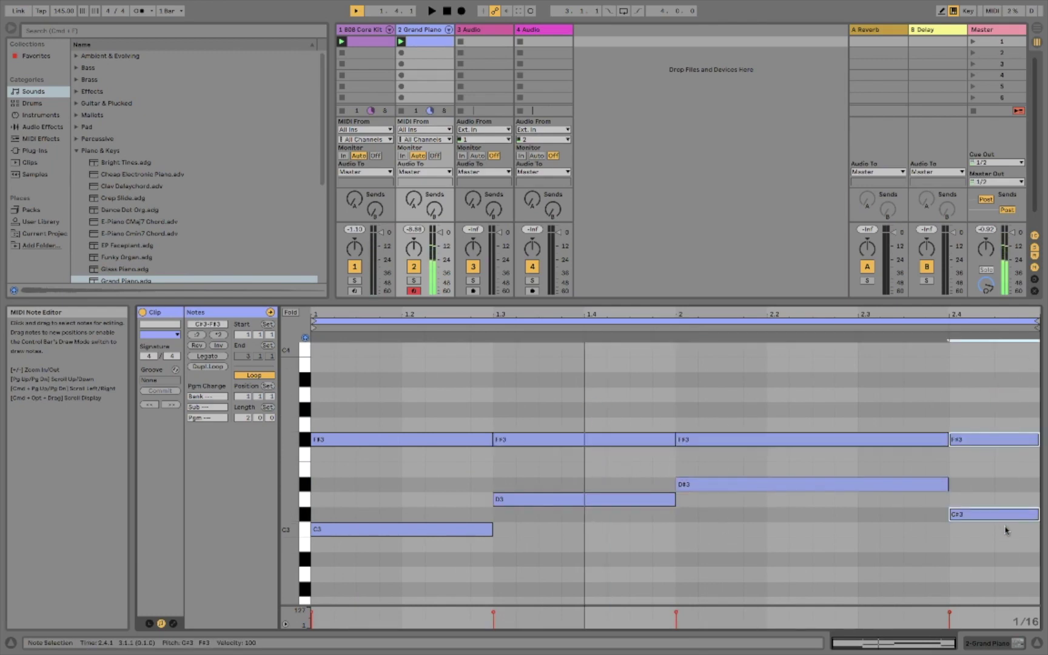
key("Delete")
left_click_drag(541, 382, 774, 549)
left_click(525, 439)
left_click_drag(525, 439, 707, 448)
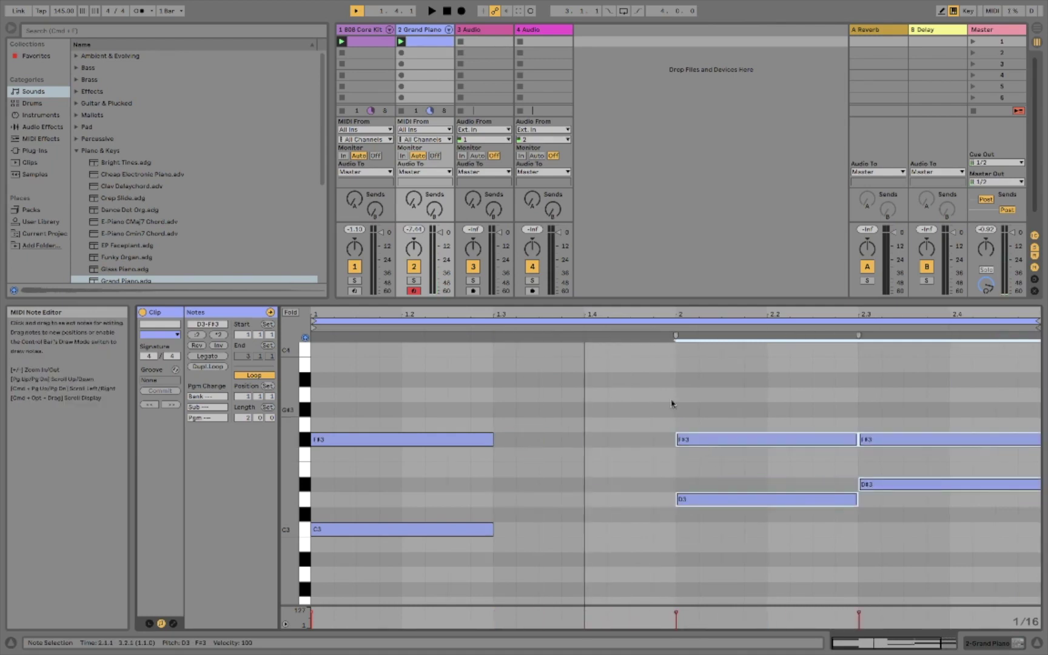
key("space")
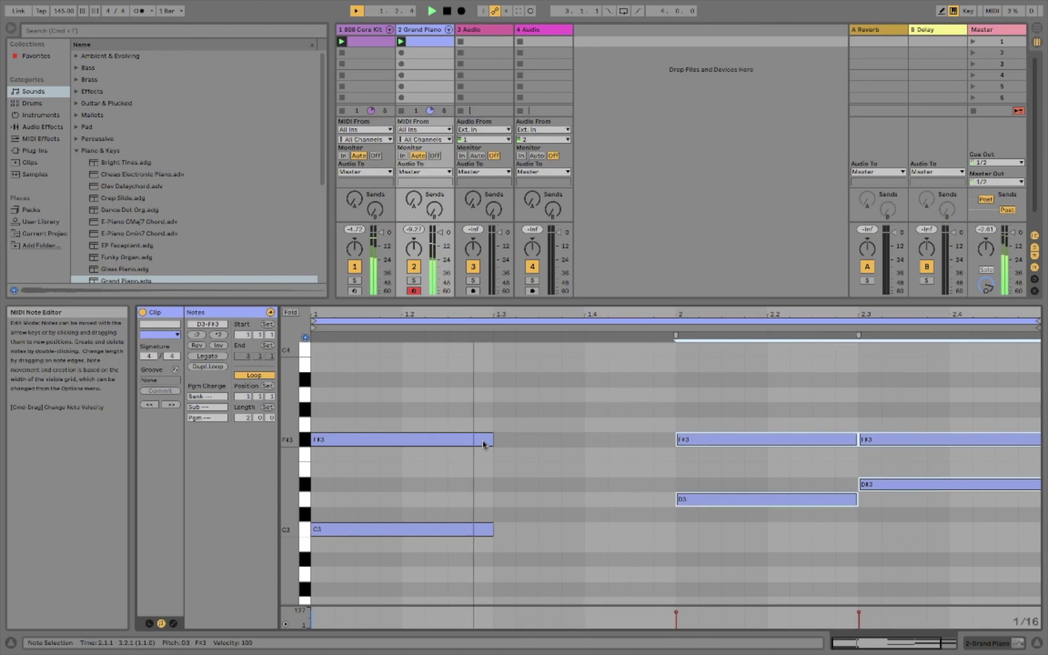
- Shorten the last F#3 and D#3 pair to end at bar 3 and play the clip
scroll(484, 445, "right", 3)
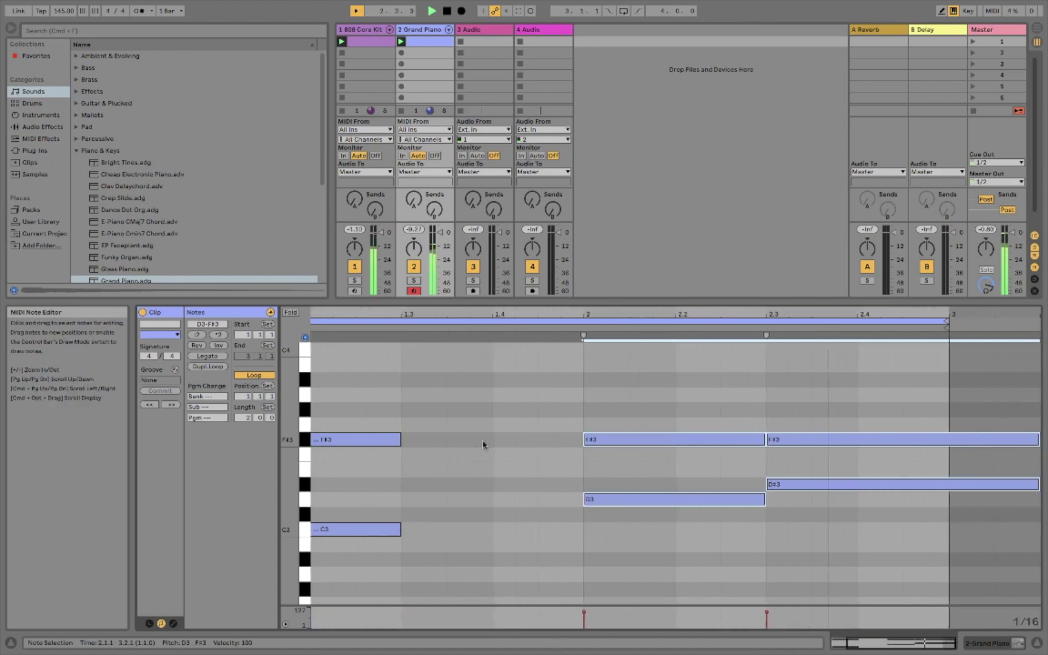
left_click_drag(483, 312, 575, 291)
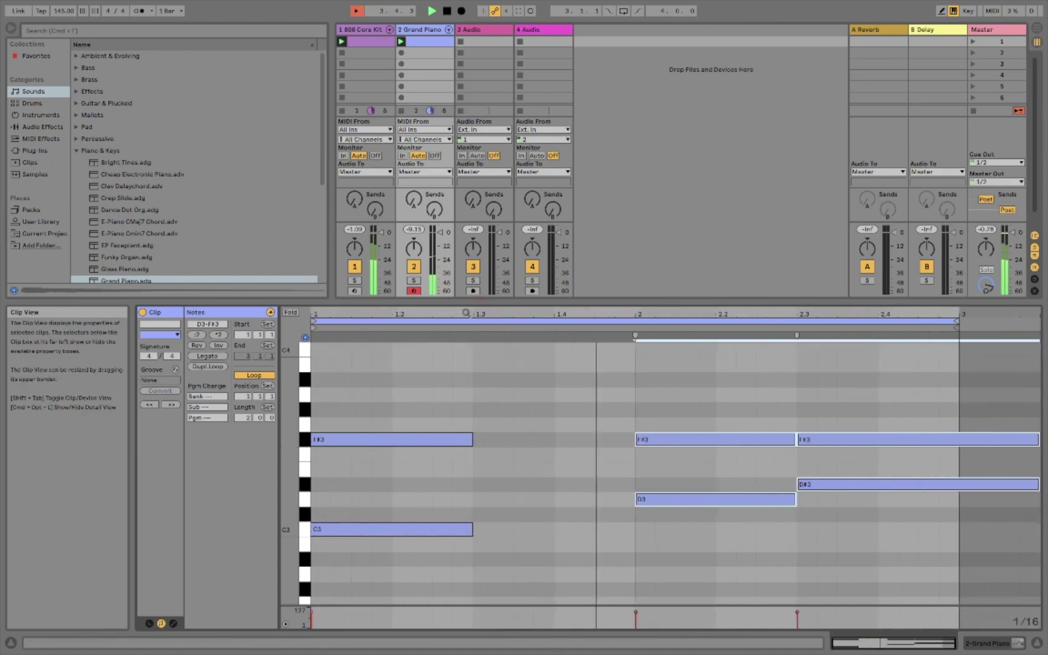
left_click(989, 403)
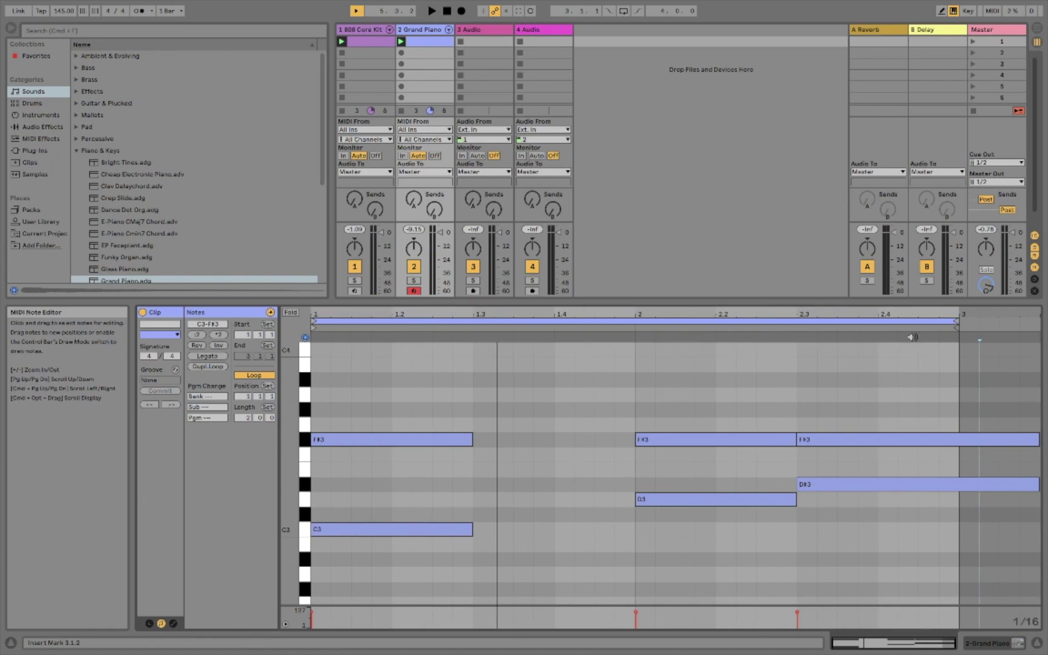
left_click(975, 311)
left_click(999, 386)
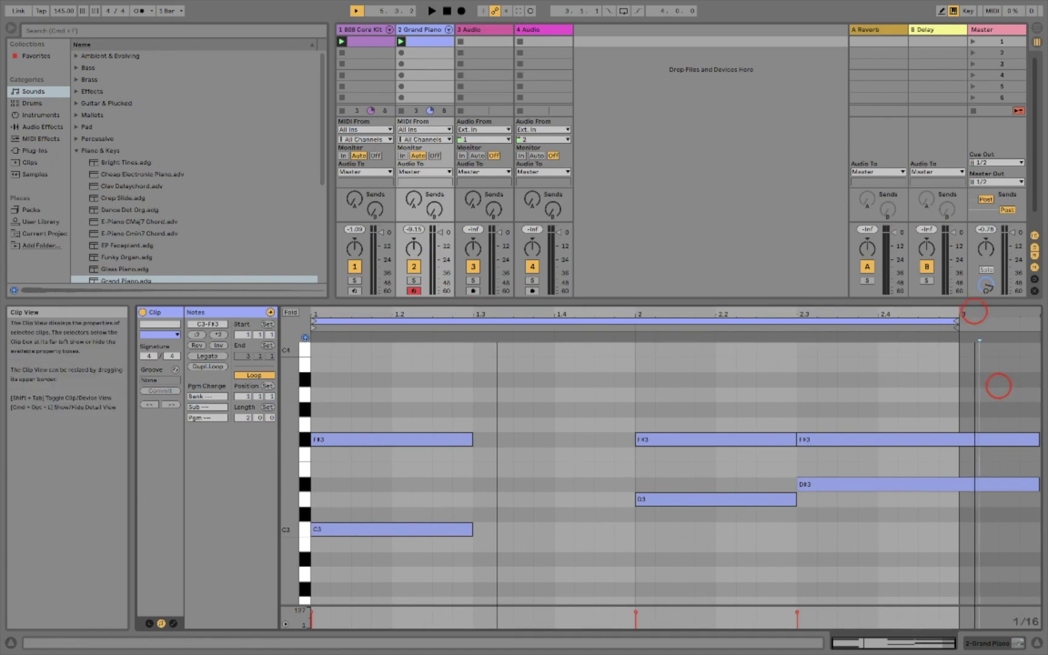
left_click_drag(999, 386, 1005, 516)
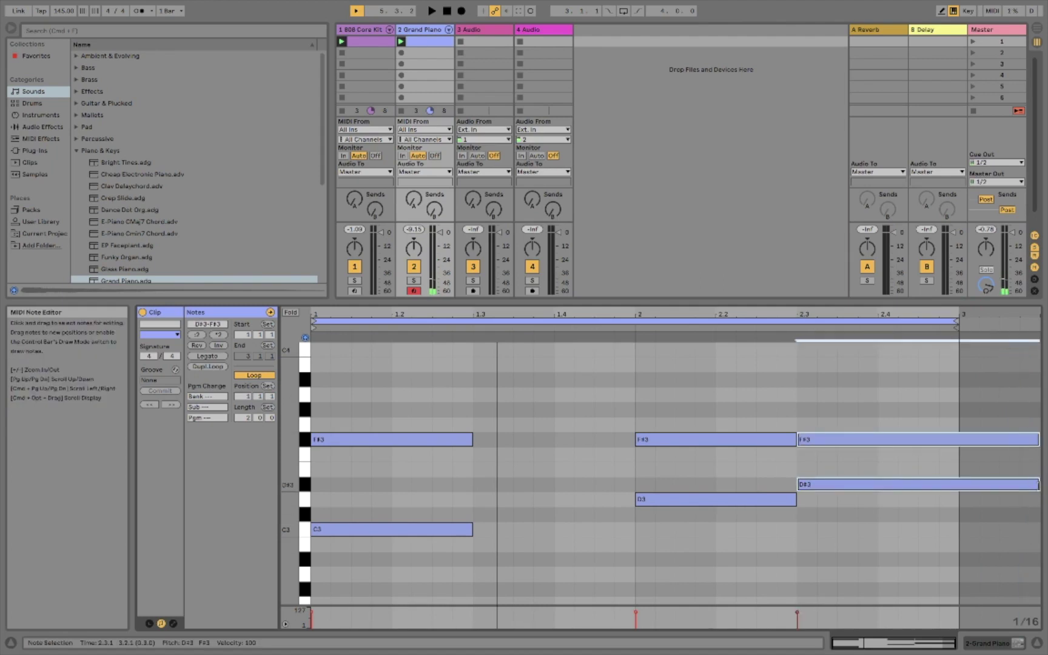
left_click_drag(1039, 484, 959, 486)
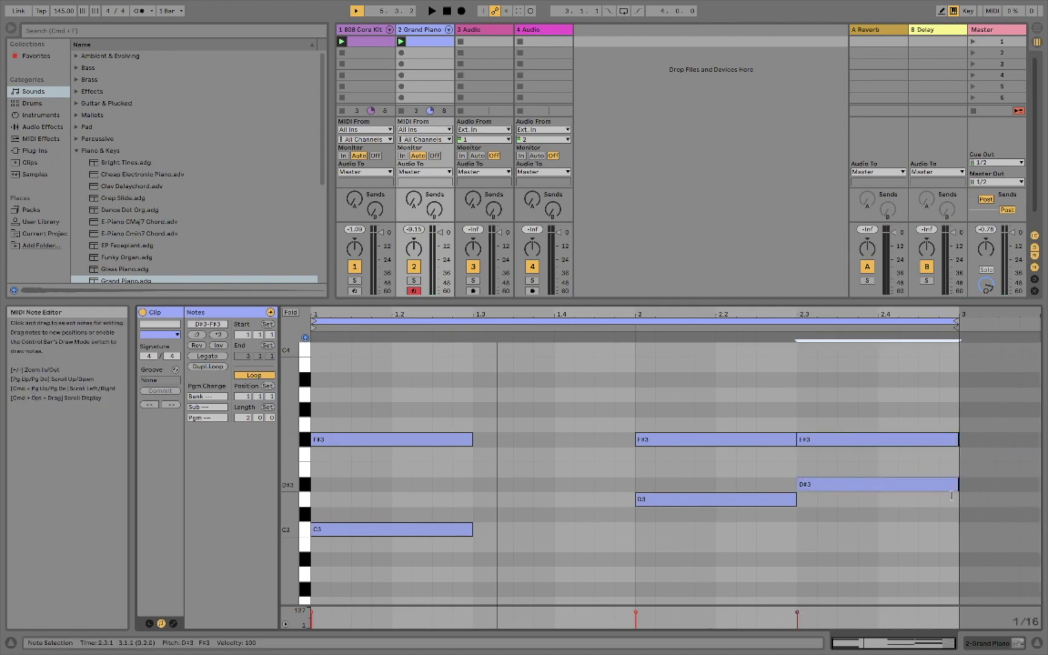
key("space")
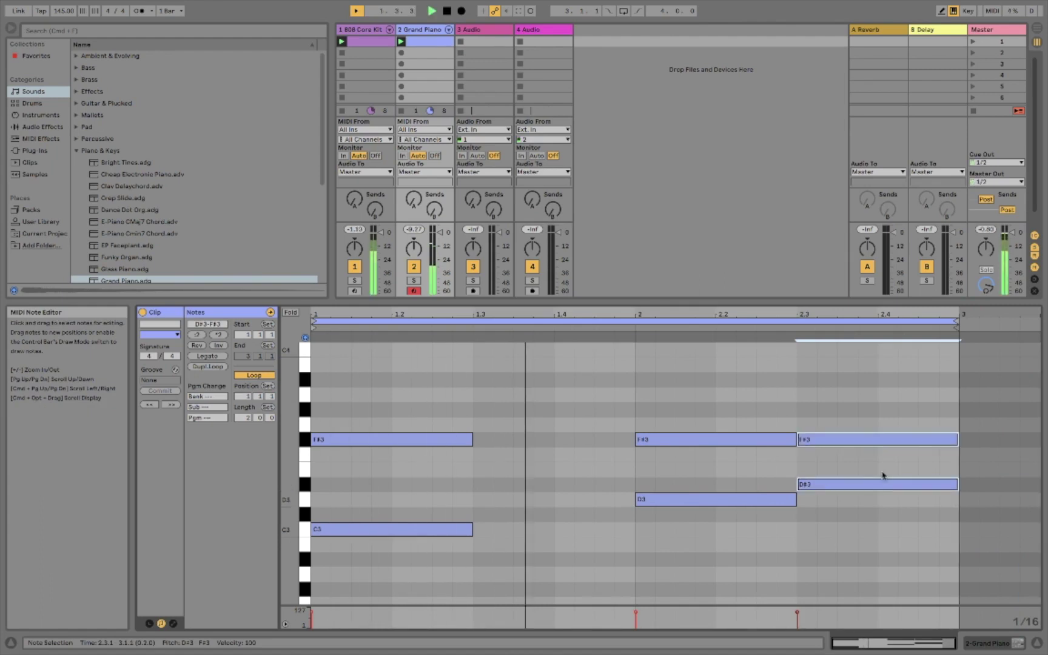
- Extend the opening F#3 and C3 pair up to bar 2 with Legato and play the clip
key("space")
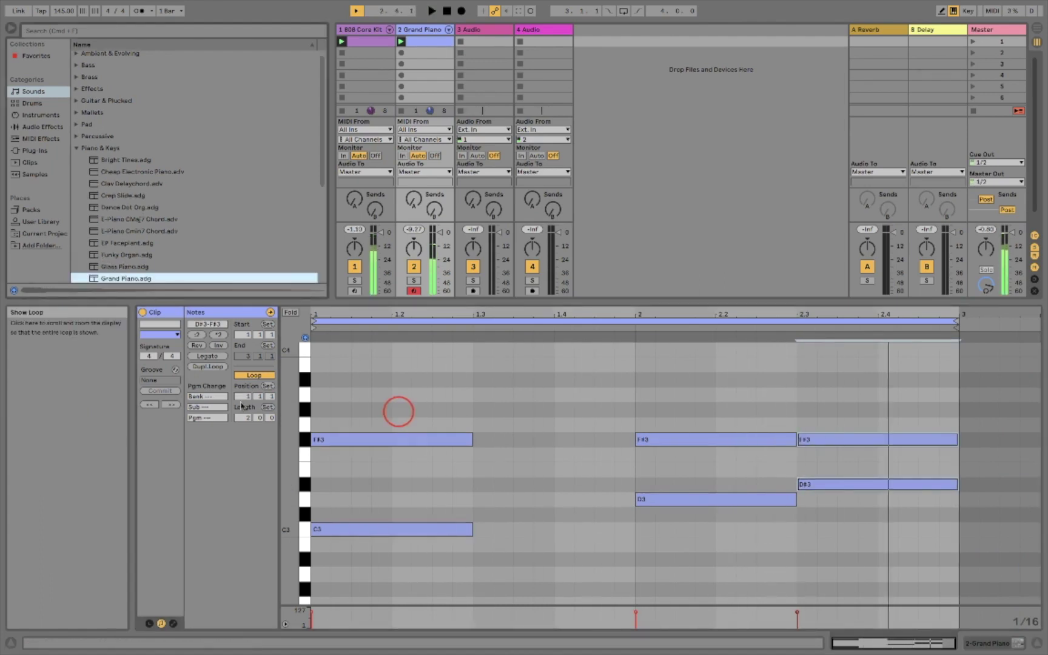
left_click_drag(399, 412, 400, 546)
left_click(207, 356)
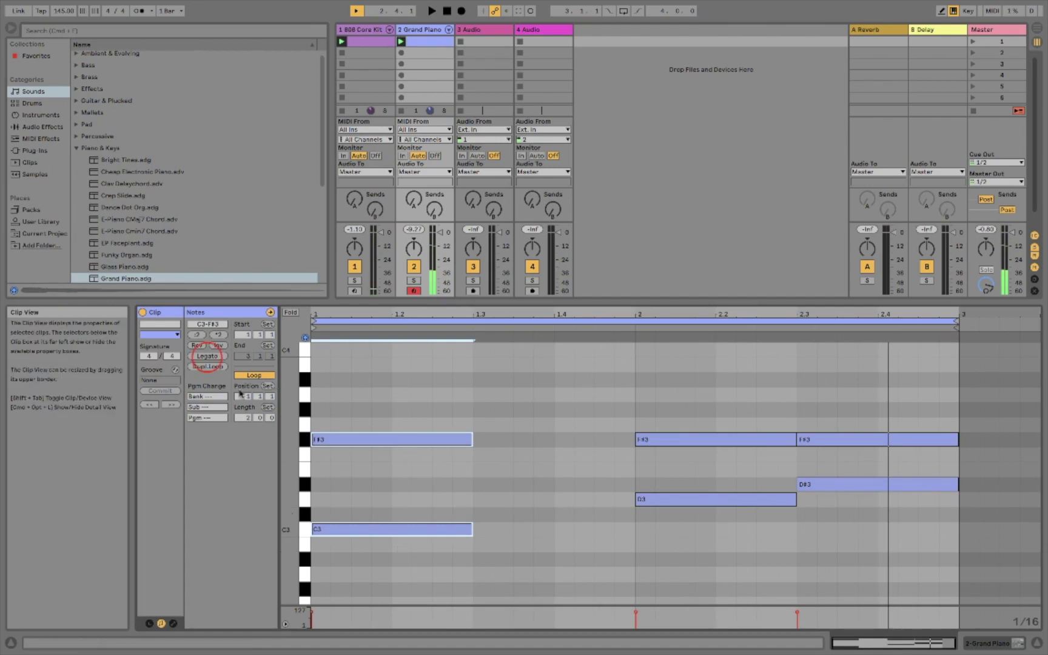
key("space")
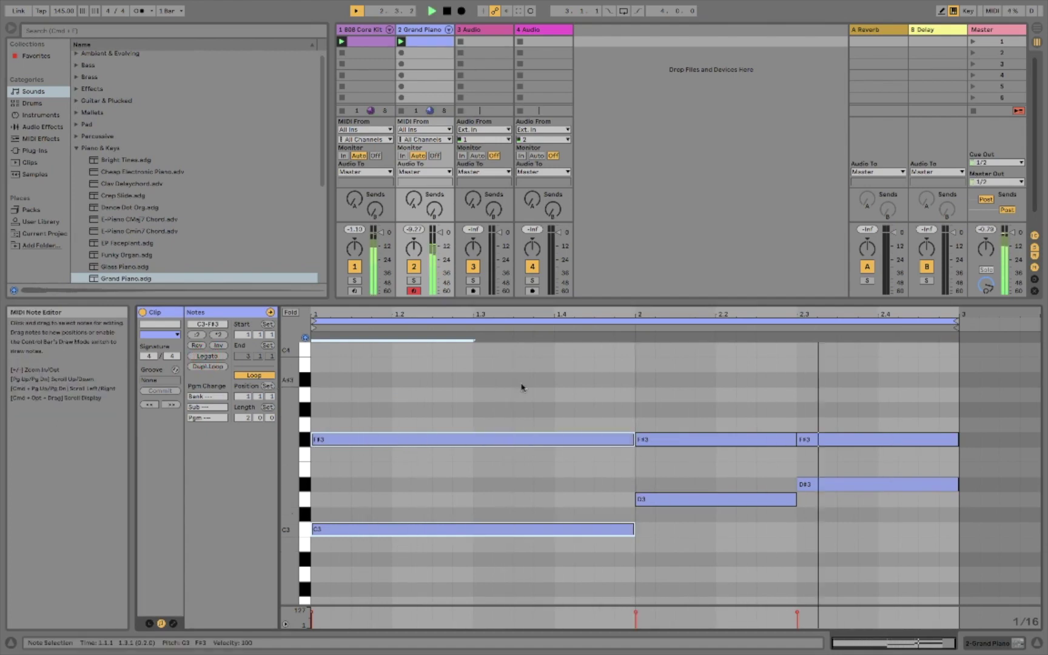
- Add a C4 note on top of the first chord, lasting from bar 1 to bar 2
left_click(302, 368)
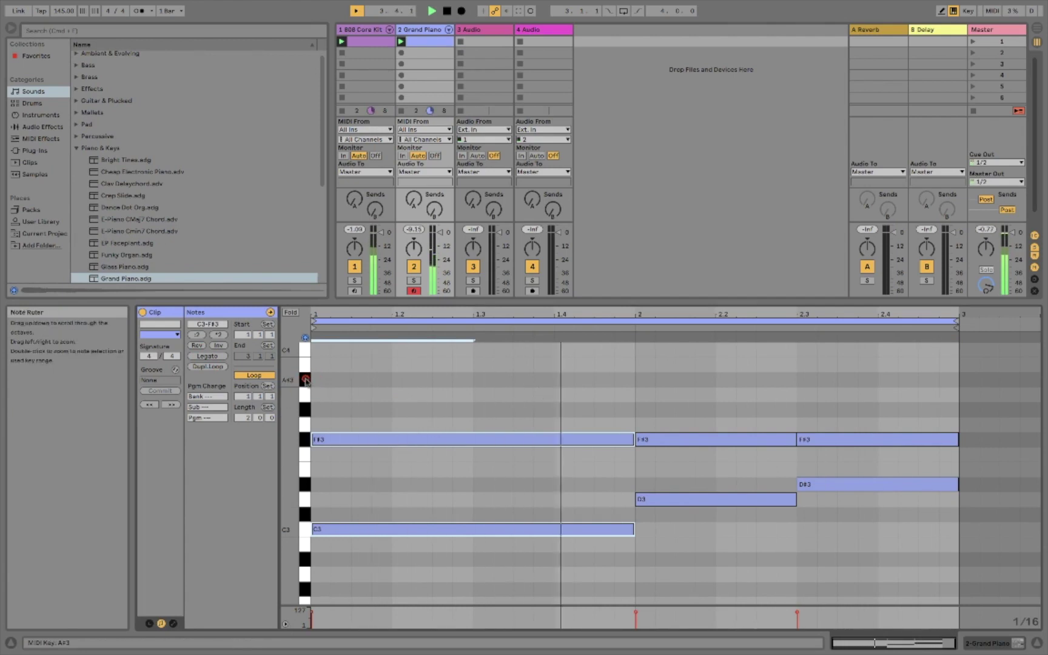
left_click(305, 355)
double_click(316, 350)
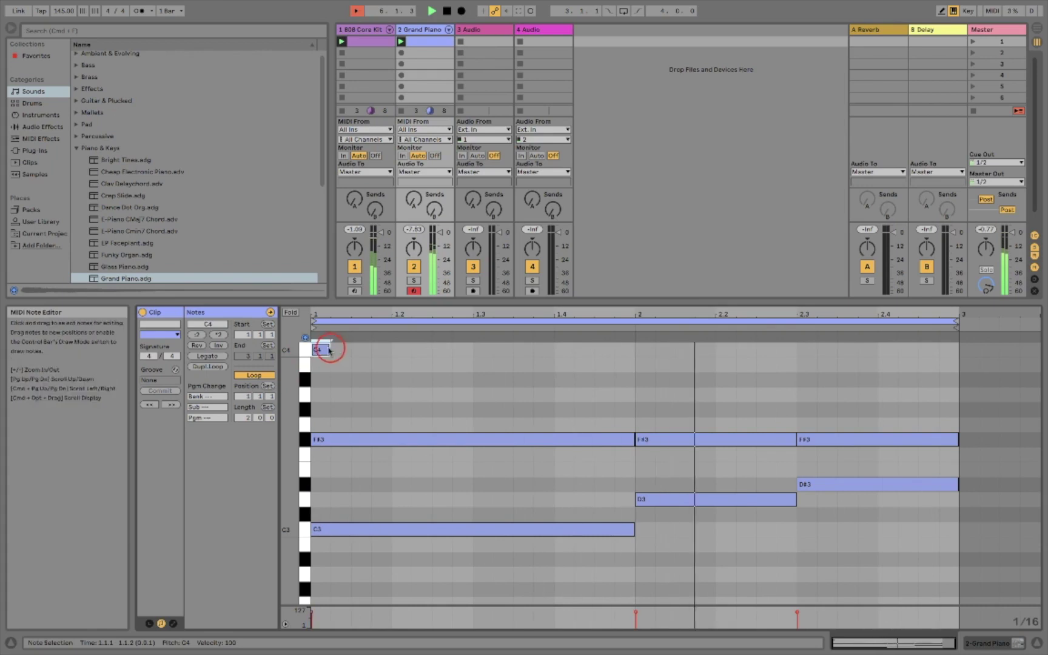
left_click_drag(330, 348, 634, 350)
left_click(636, 375)
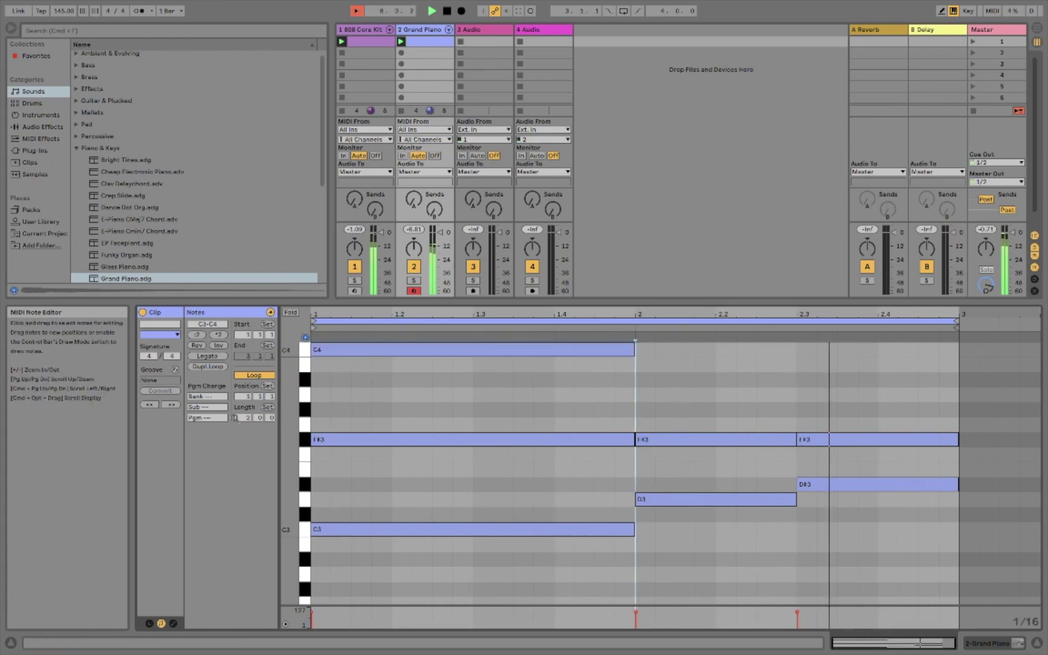
- Audition the piano roll keys A#3, G#3, A3 and D#3 against the playing clip
left_click(304, 383)
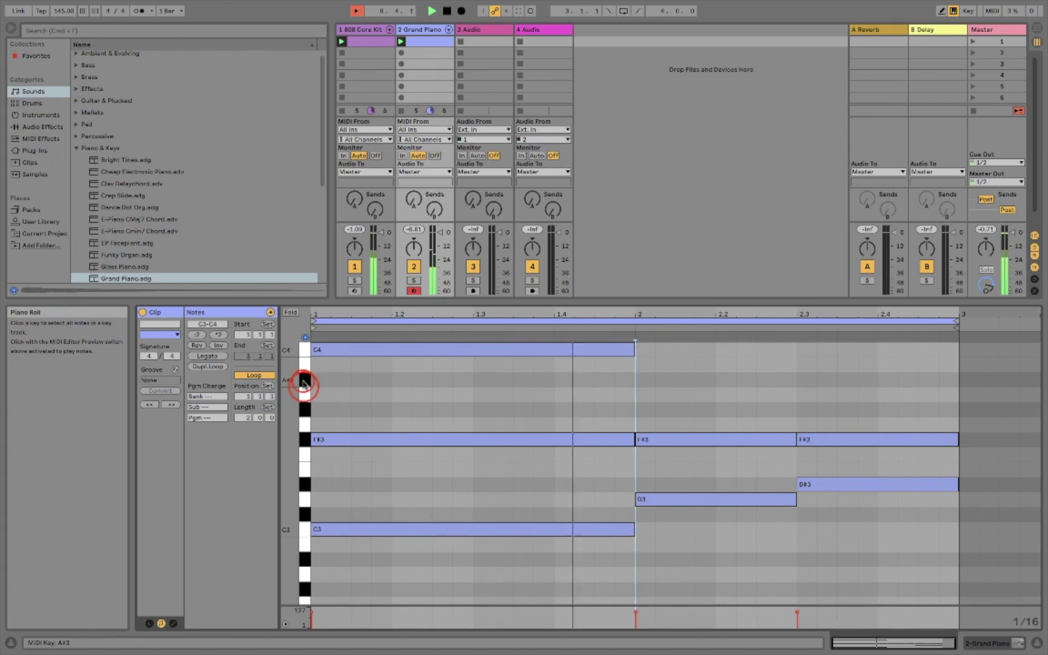
left_click(307, 409)
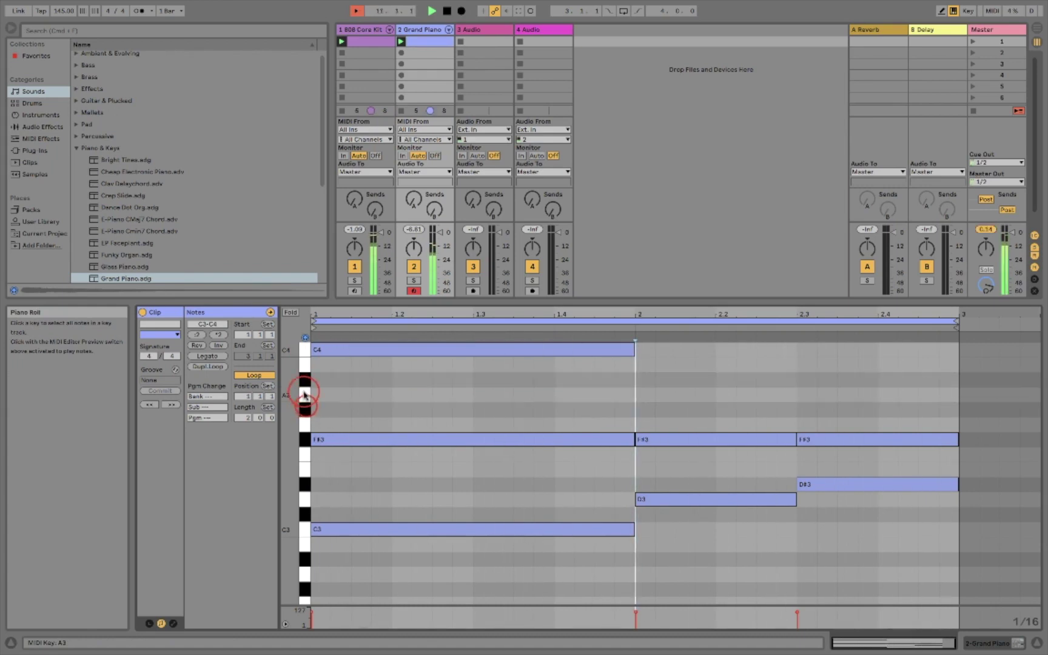
left_click(305, 380, "shift")
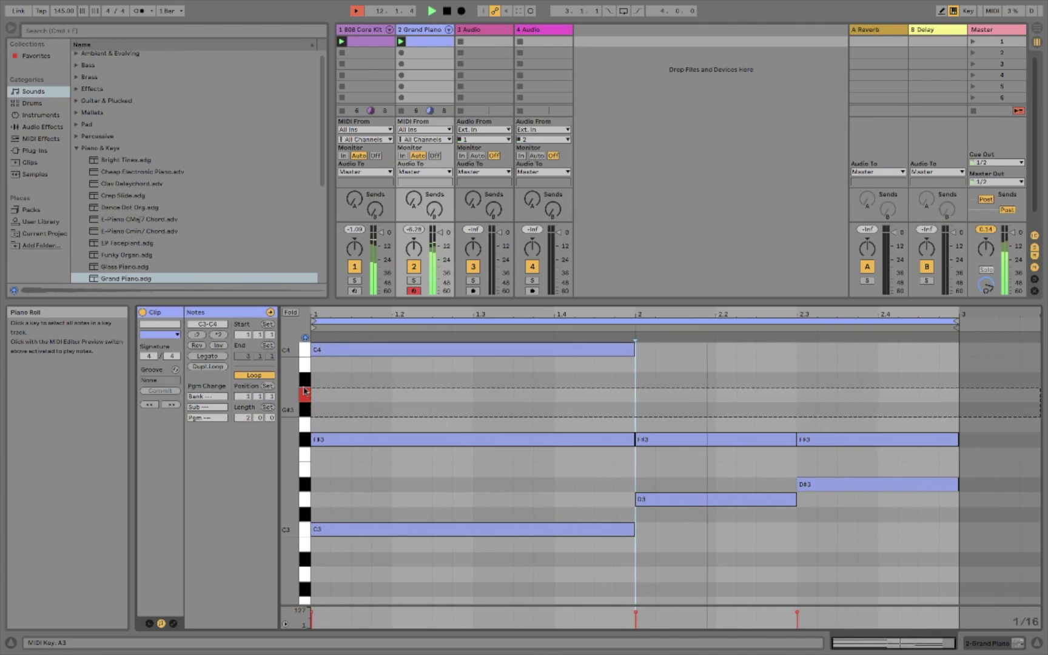
left_click(305, 484)
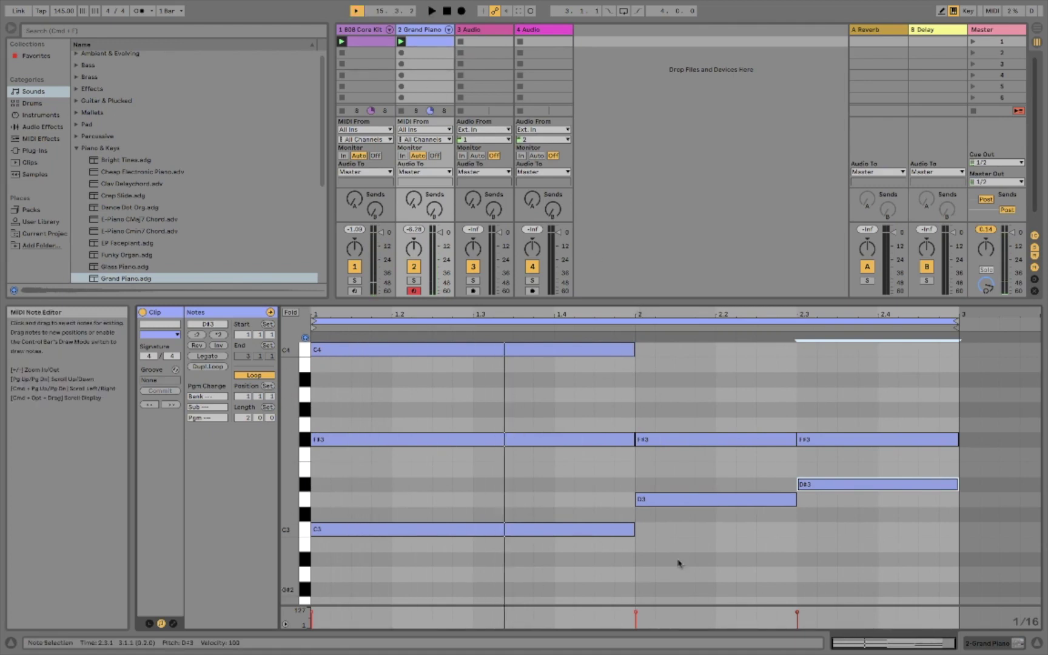
- Duplicate the clip's loop with its notes to make it four bars long
left_click_drag(532, 315, 532, 313)
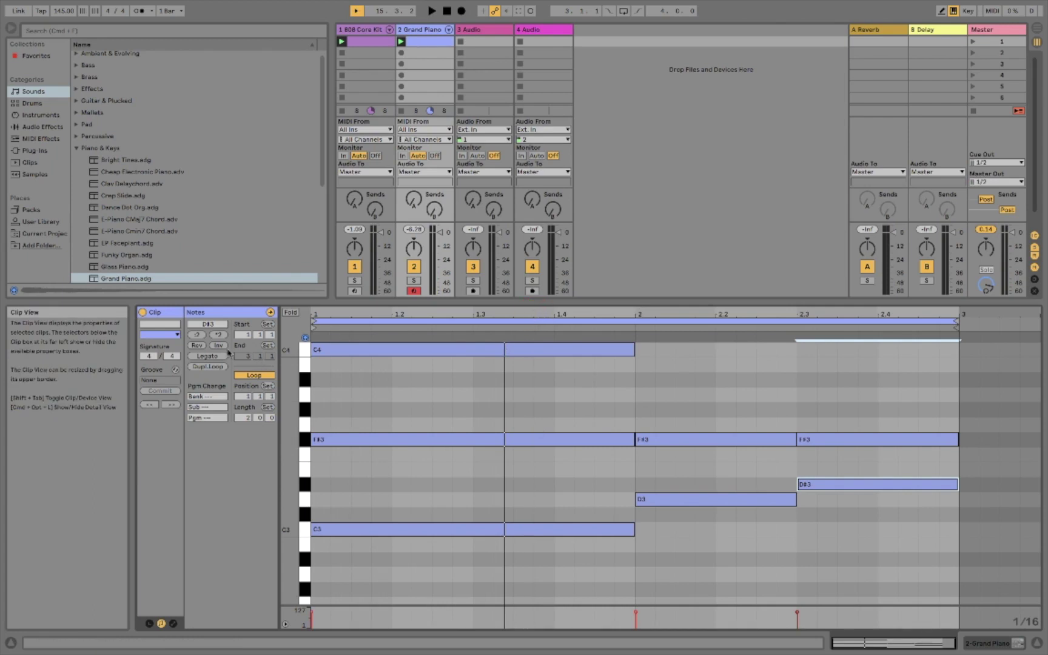
left_click(208, 367)
left_click(630, 313)
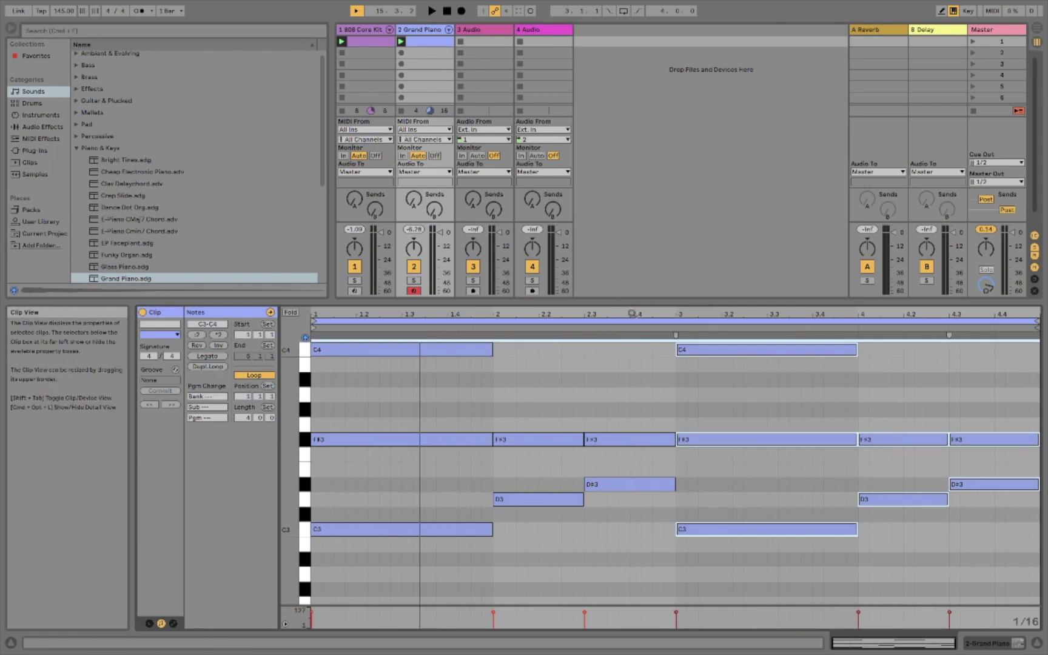
- Raise the Grand Piano track's Reverb and Delay sends while the clip plays, then stop playback
key("space")
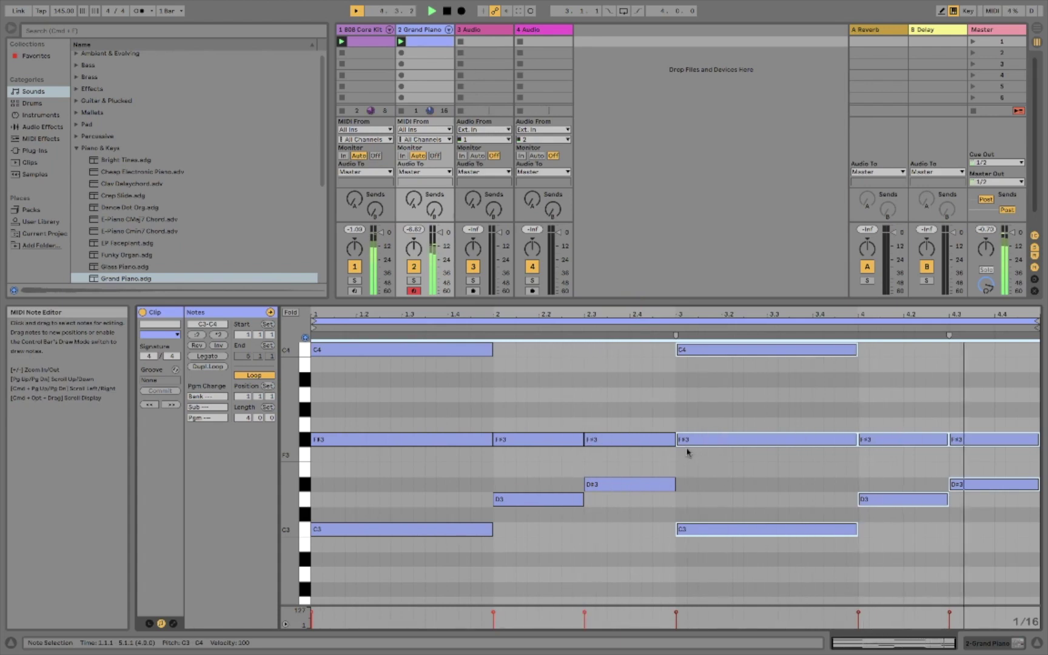
left_click_drag(414, 199, 435, 212)
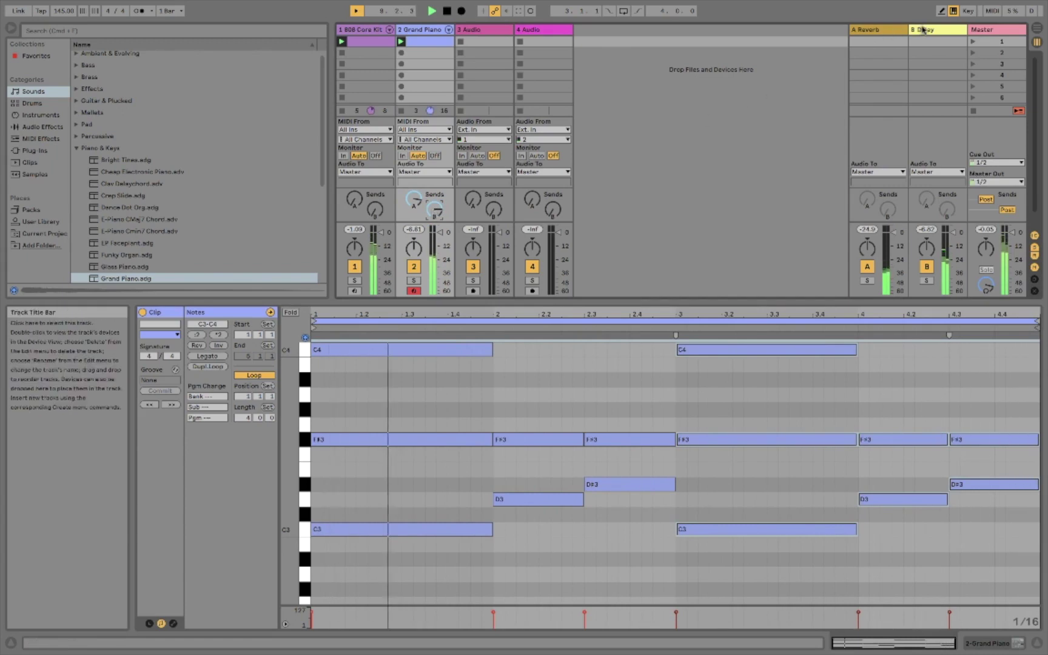
key("space")
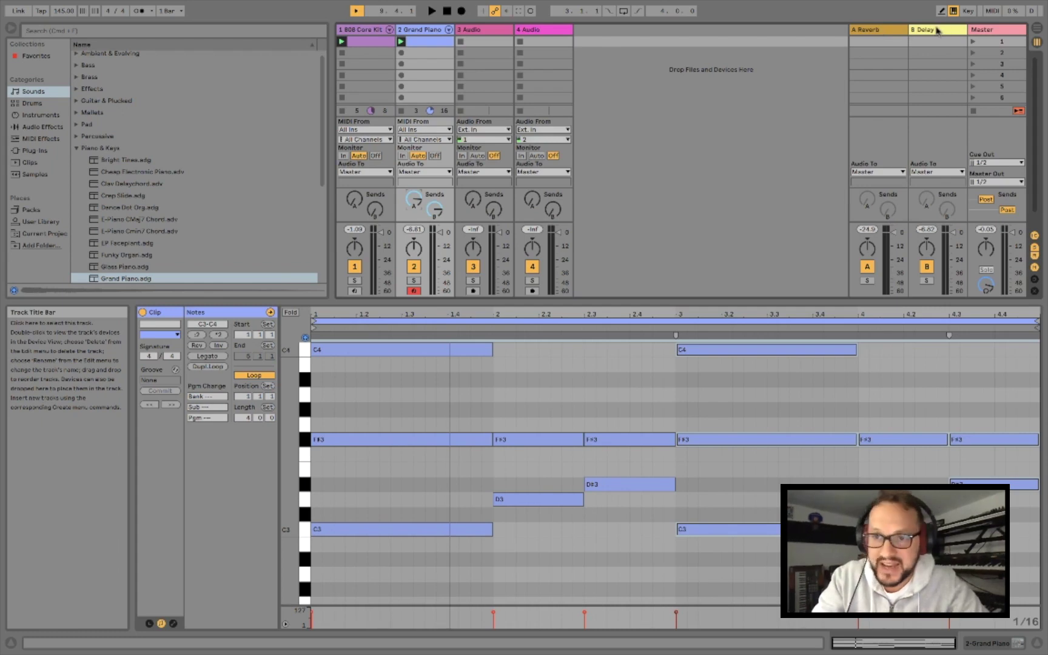
- Lengthen the Decay Time of the Reverb on return track A to about 7.48 s
left_click(862, 29)
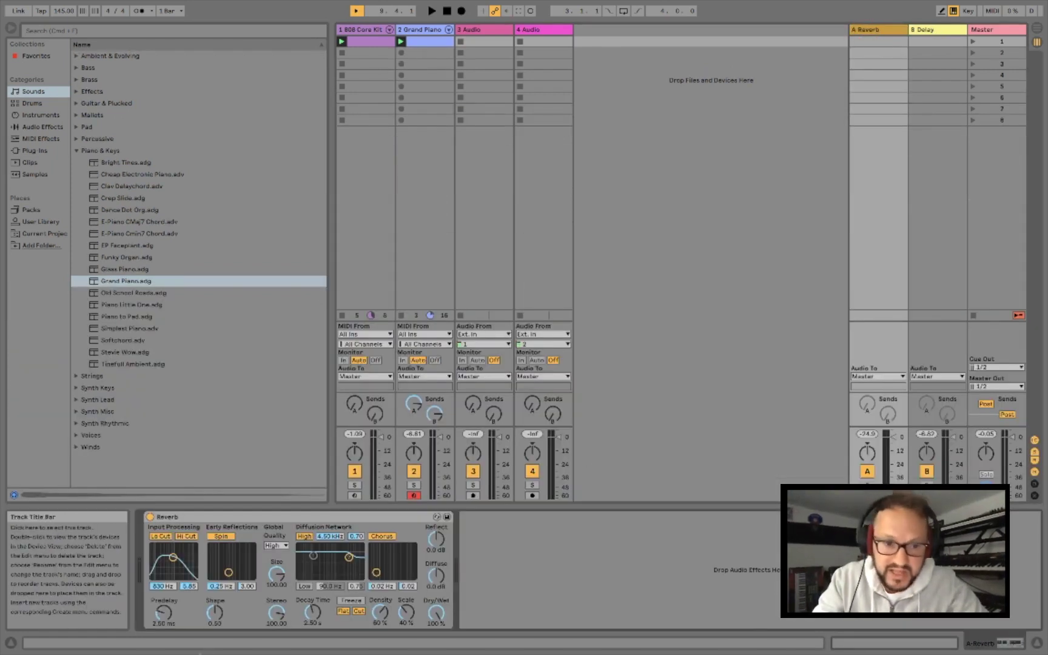
left_click(307, 612)
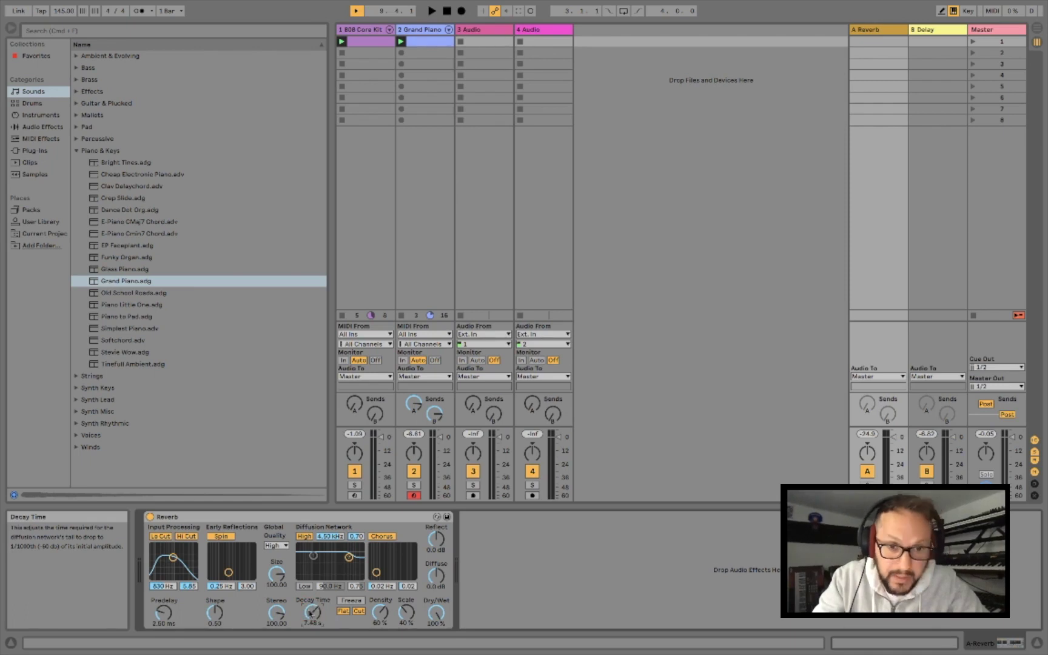
- During playback, link the Delay return's left and right channels, set their beat division to 3 and lower Feedback to 20 %
left_click(939, 29)
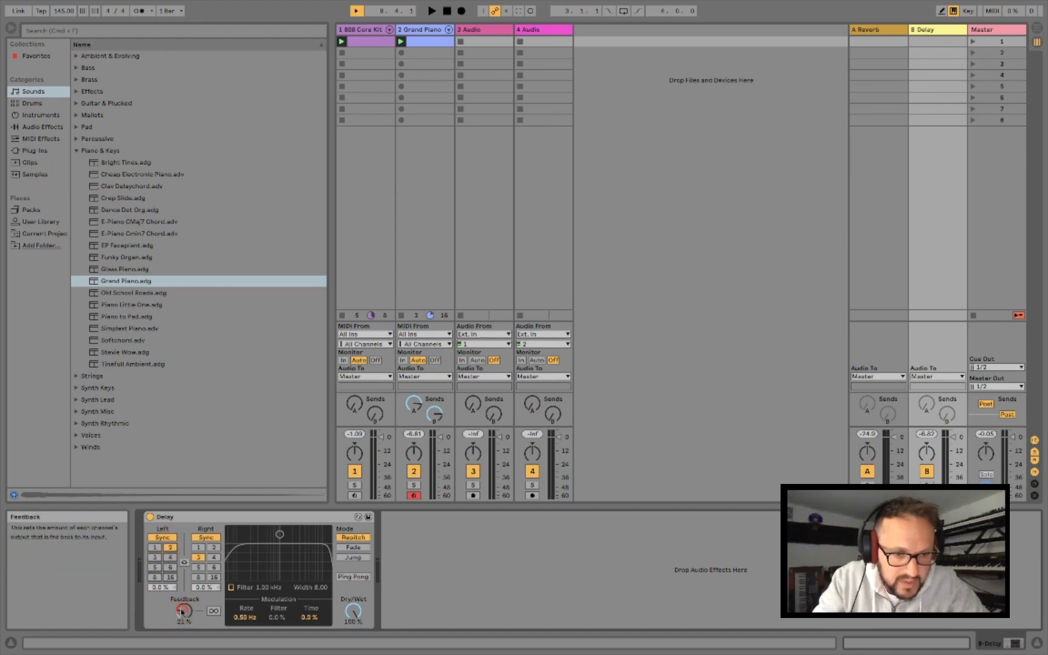
key("space")
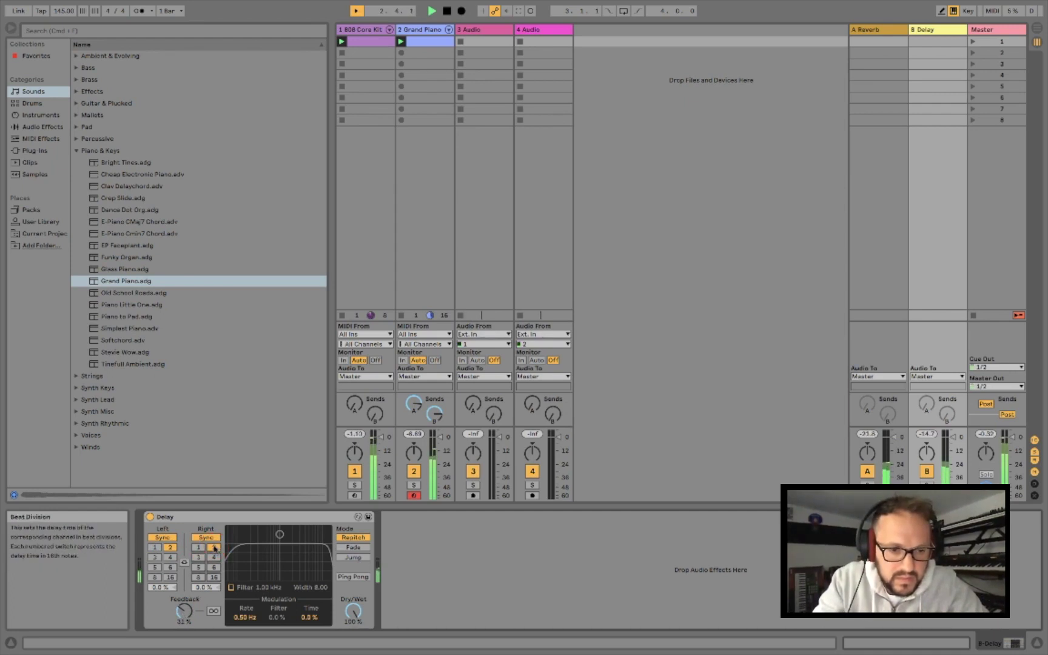
left_click(184, 562)
left_click(183, 564)
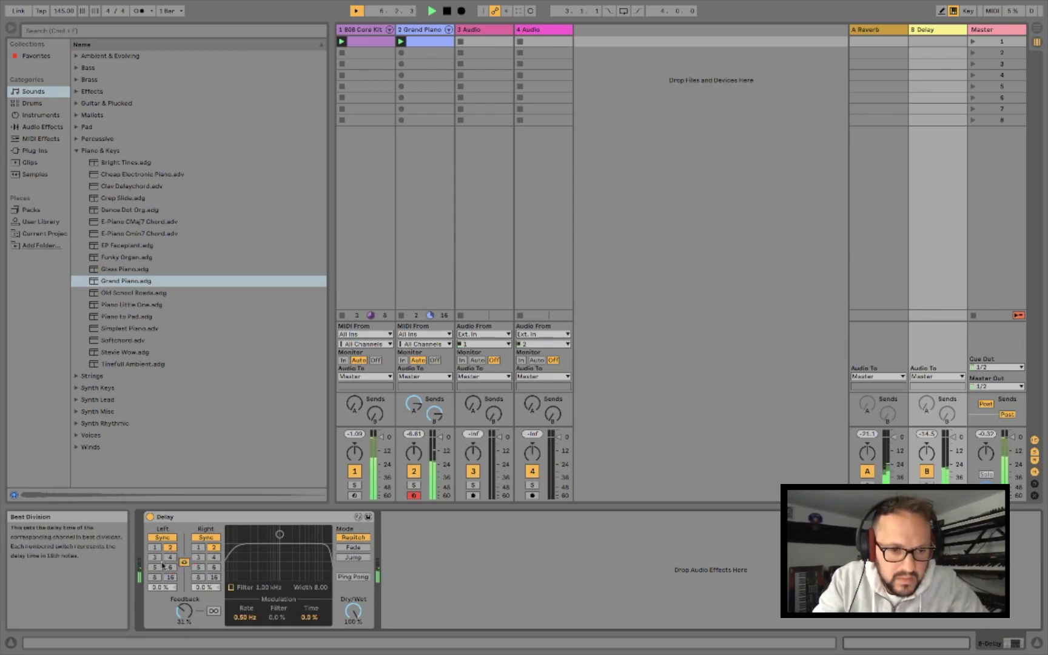
left_click(155, 557)
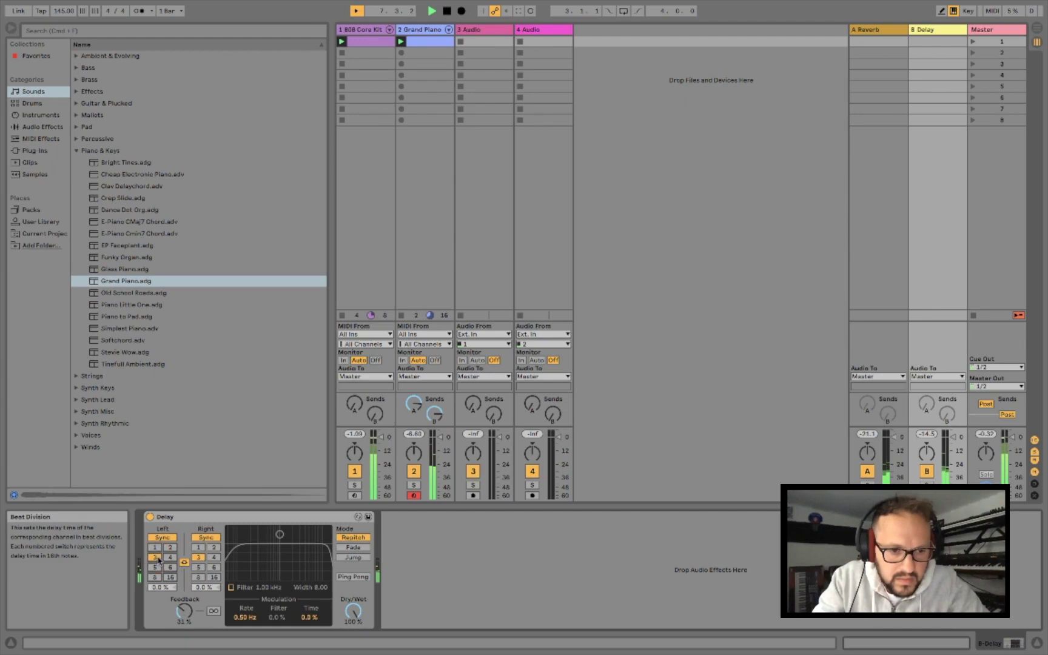
left_click(185, 612)
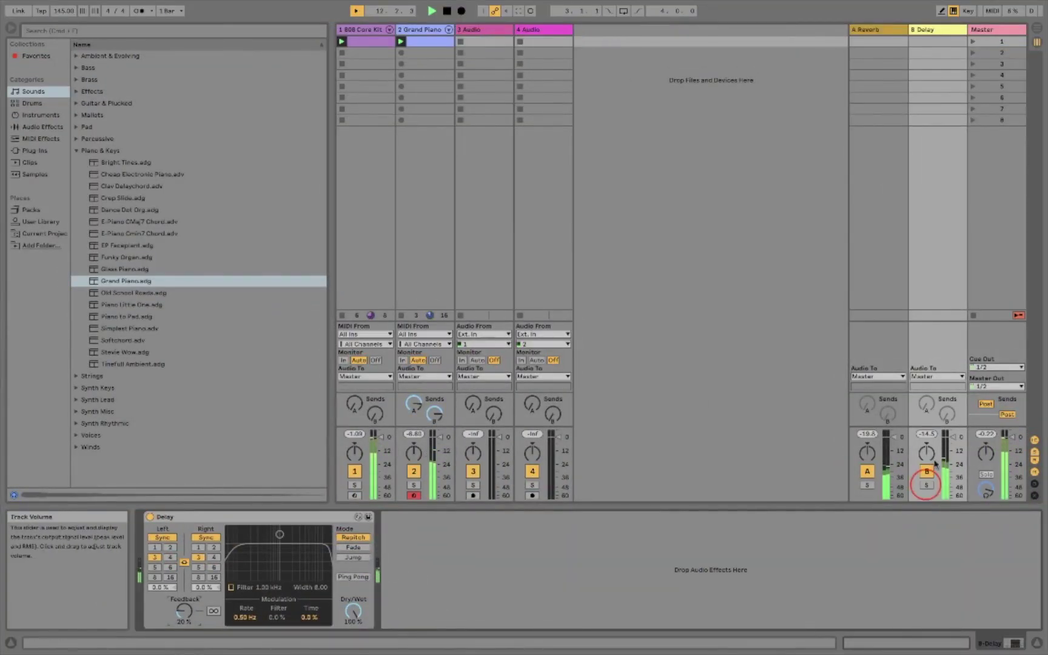
- Audition the Delay return, 808 Core Kit and Grand Piano tracks with solo, return to the full mix and stop playback
left_click(926, 486)
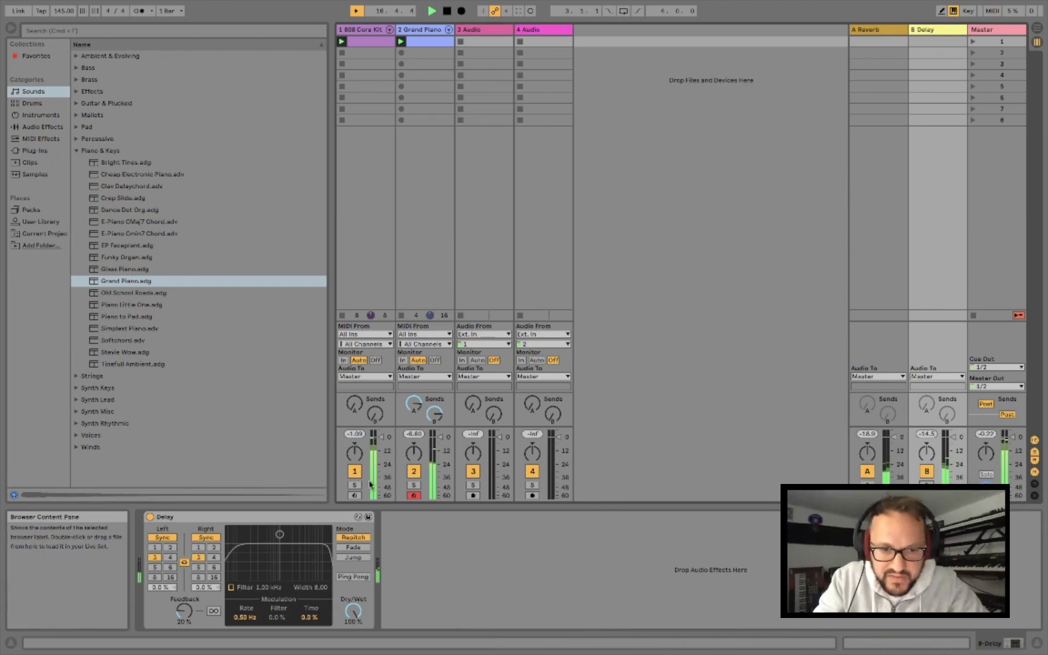
left_click(354, 486)
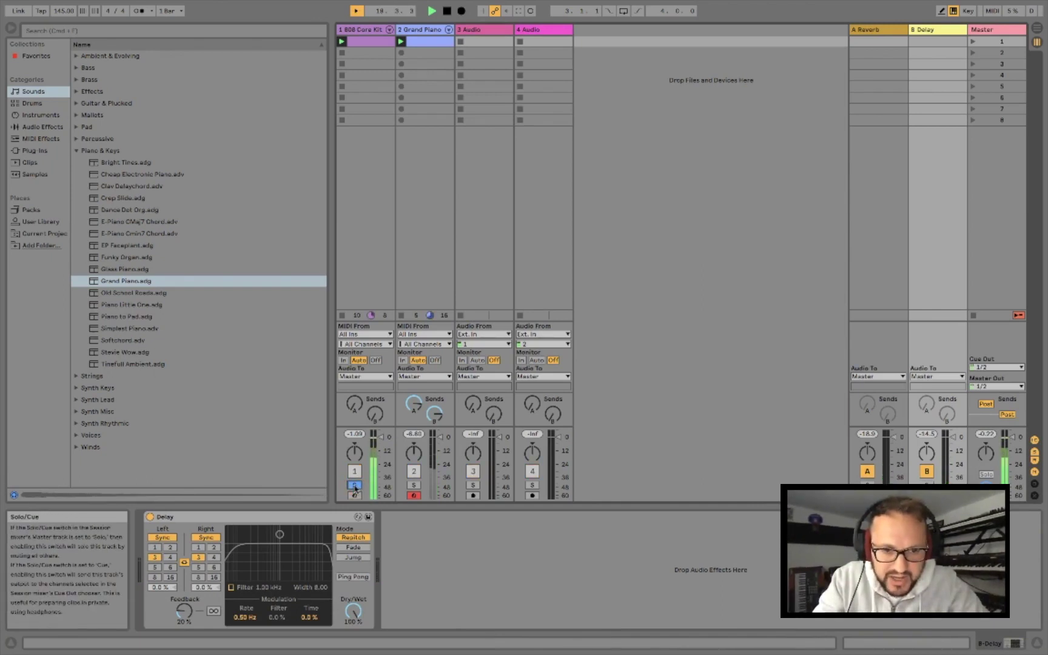
left_click(413, 486)
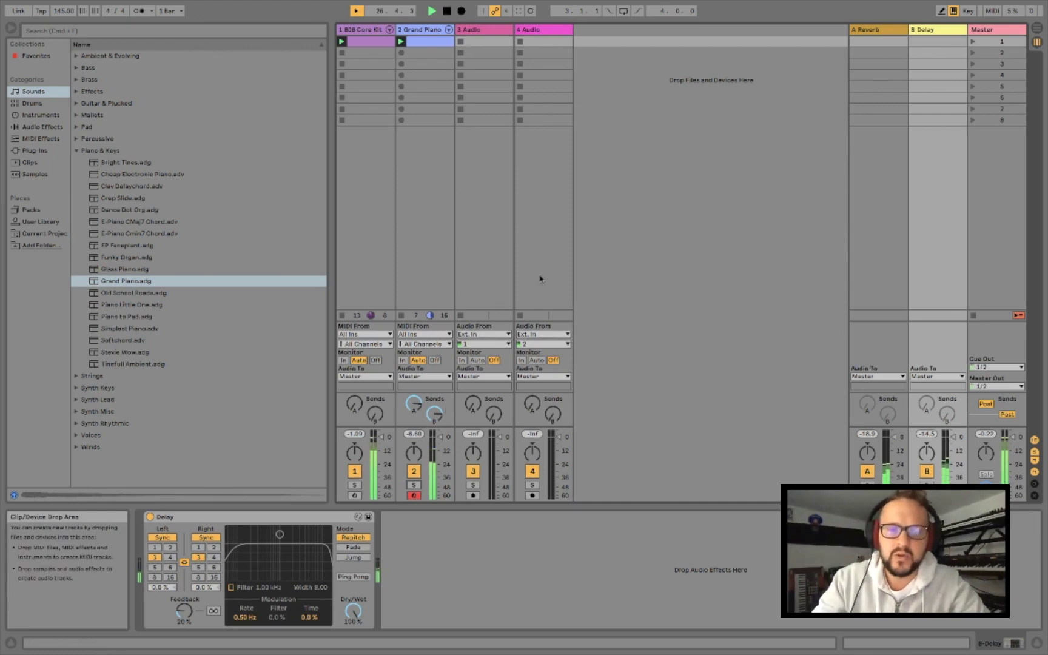
left_click(447, 11)
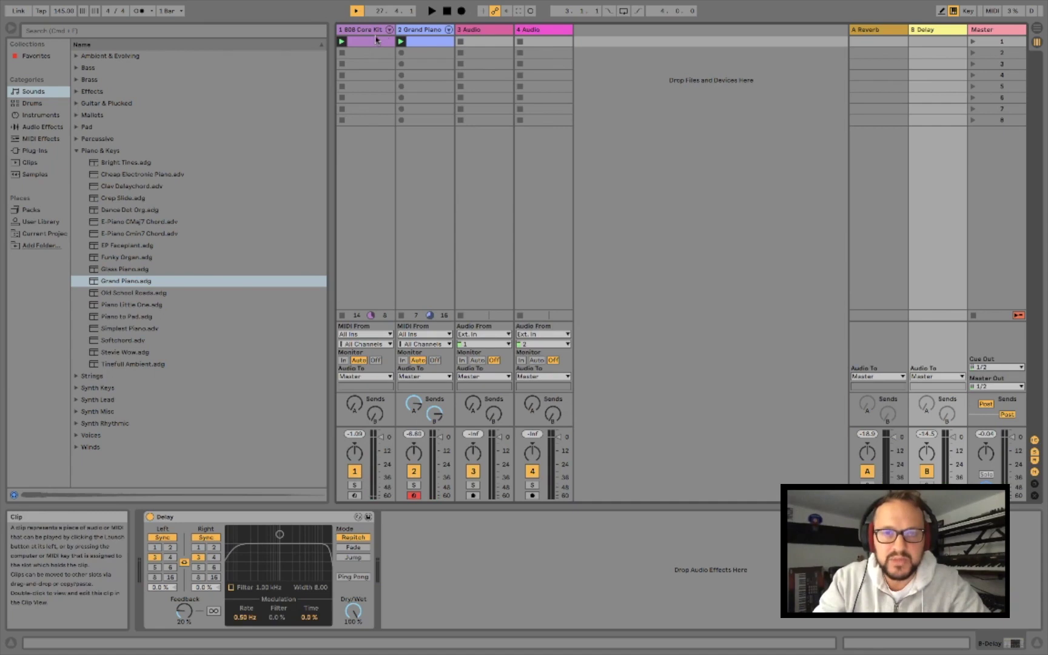
- Open the Grand Piano clip's notes and select the full four-bar loop with all its notes
left_click(424, 41)
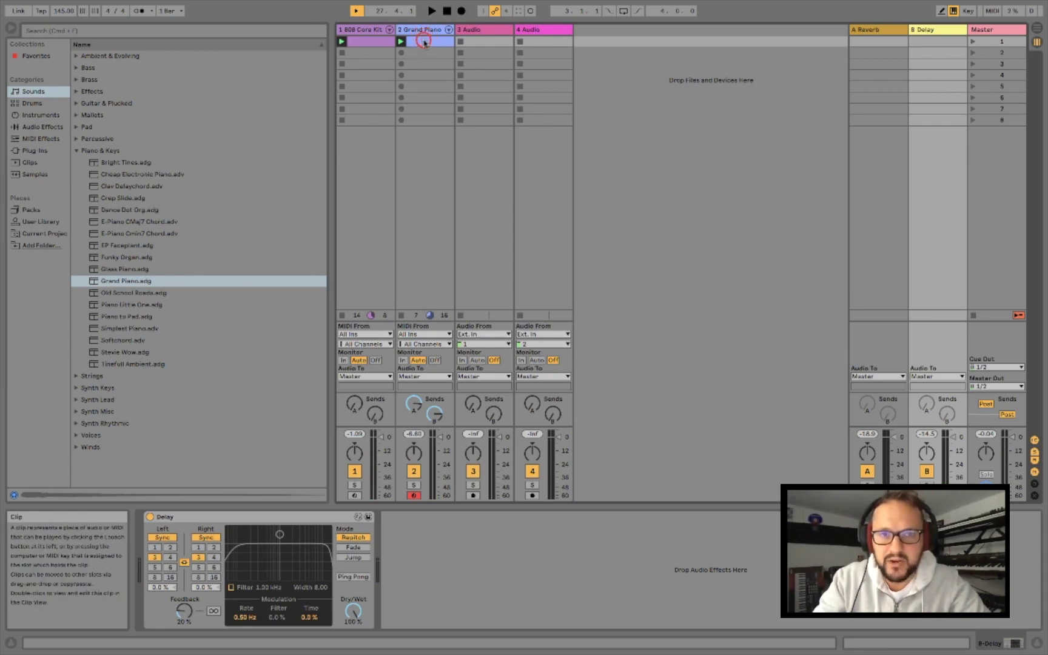
left_click(424, 40)
left_click(592, 314)
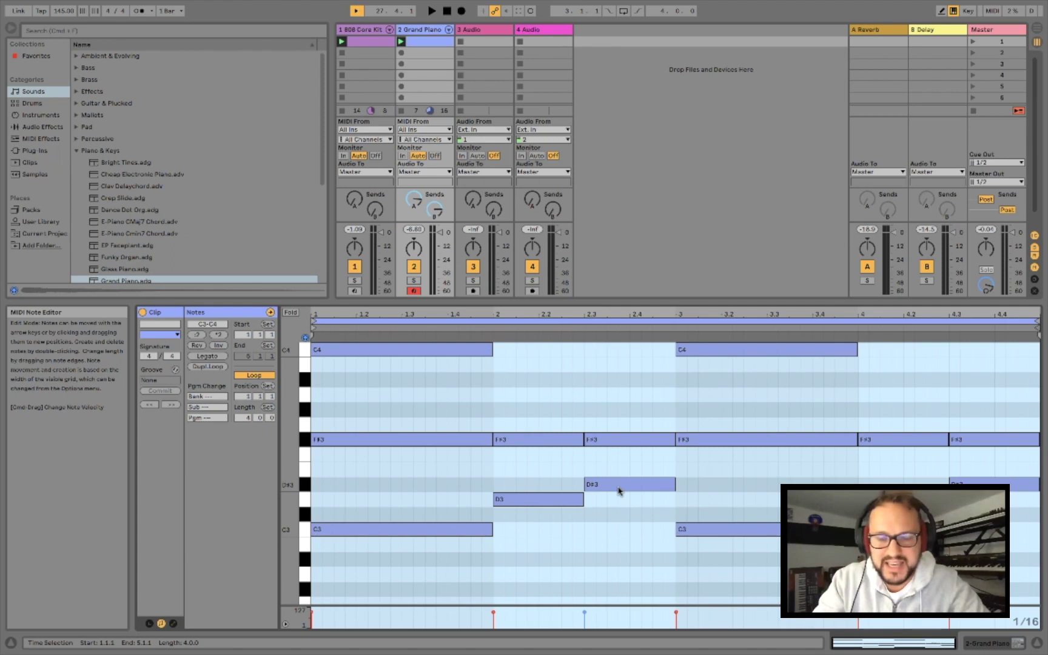
left_click(569, 475)
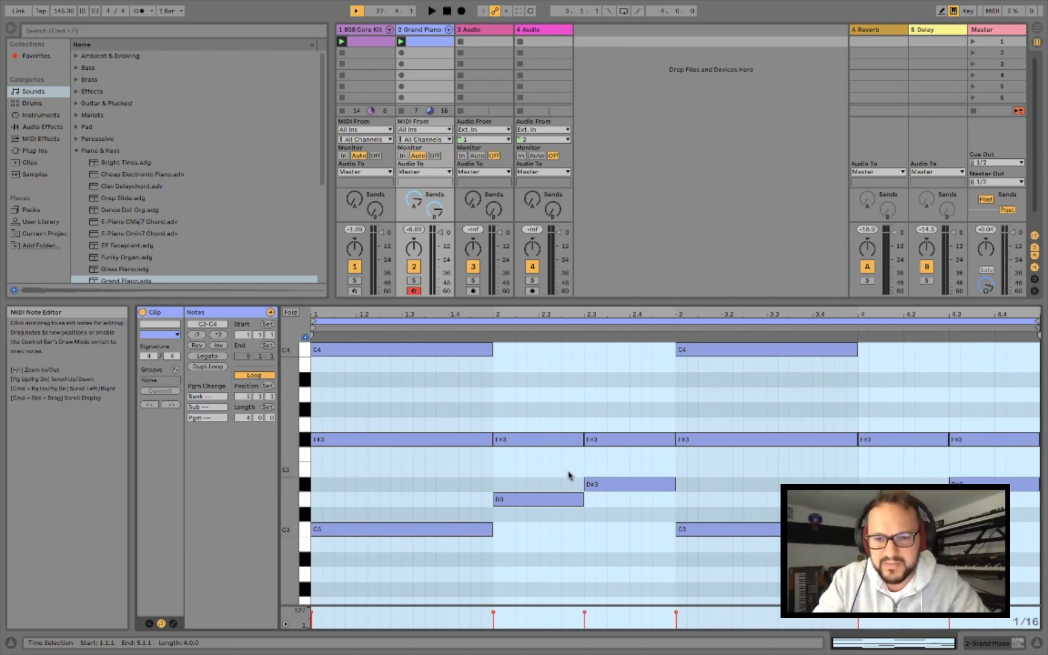